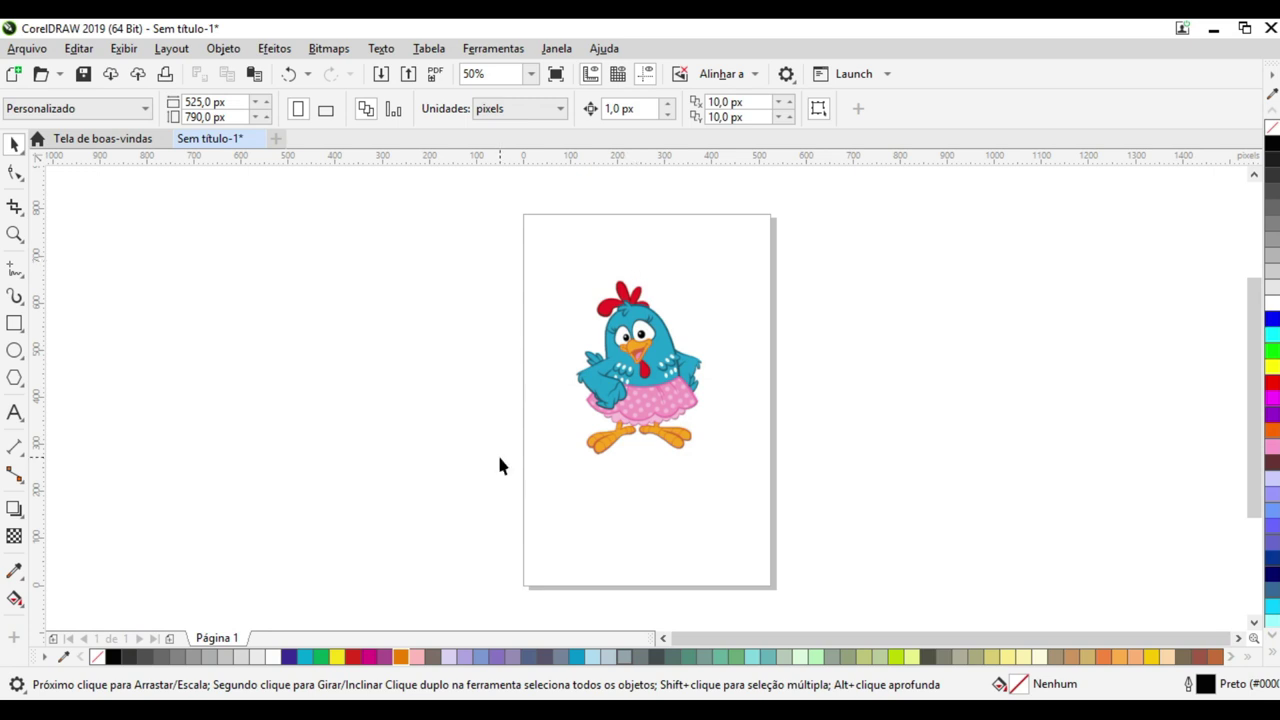
Vectorize the chicken bitmap with Quick Trace and move the traced group off the page to the left of the original
left_click(630, 374)
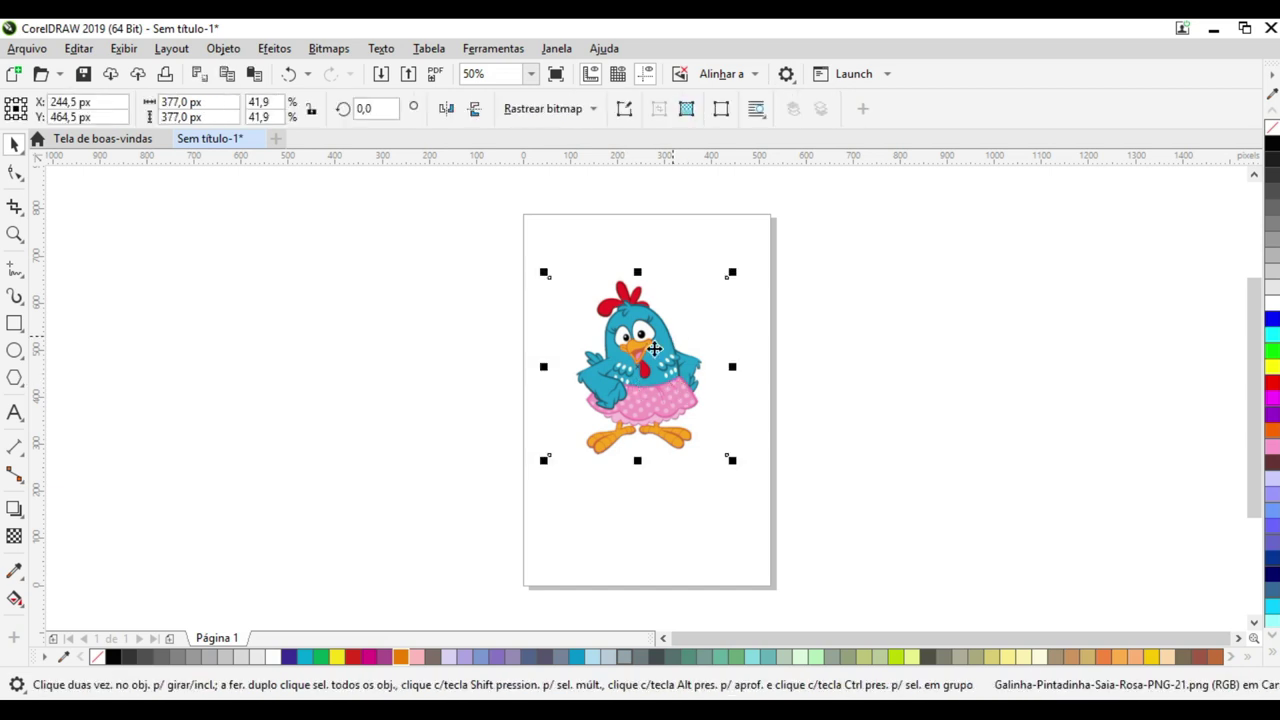
left_click(531, 114)
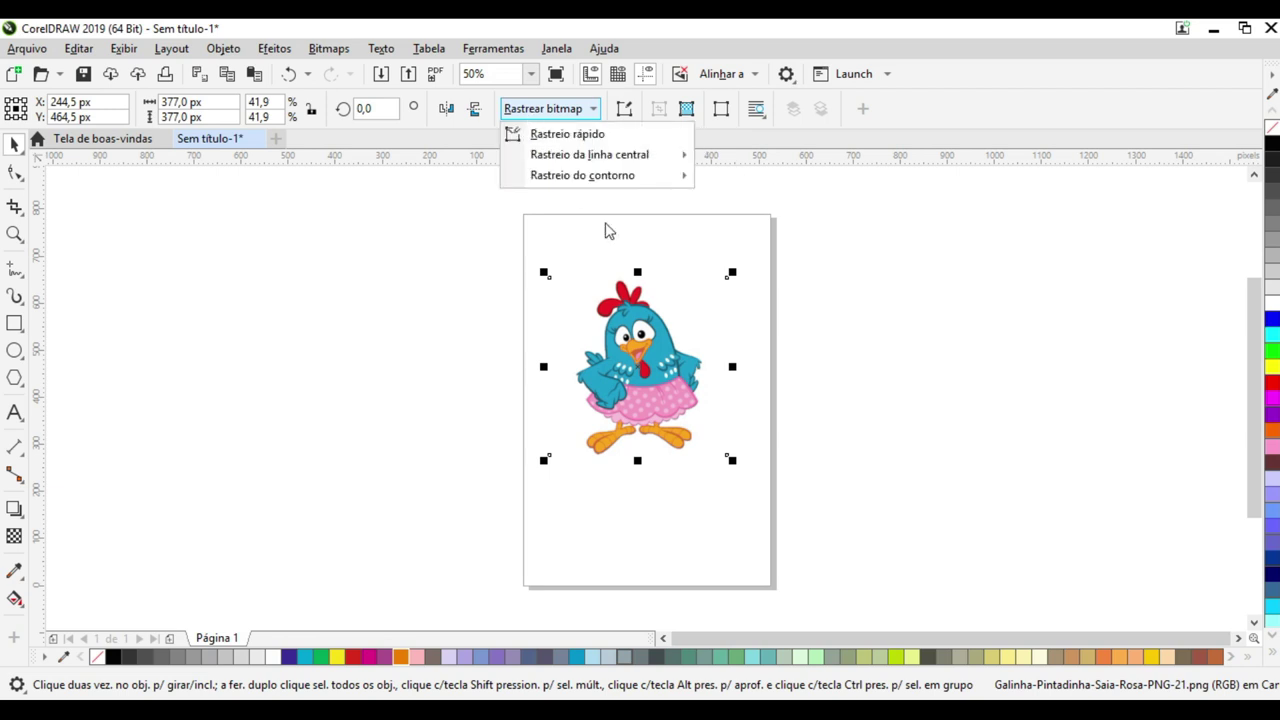
left_click(557, 142)
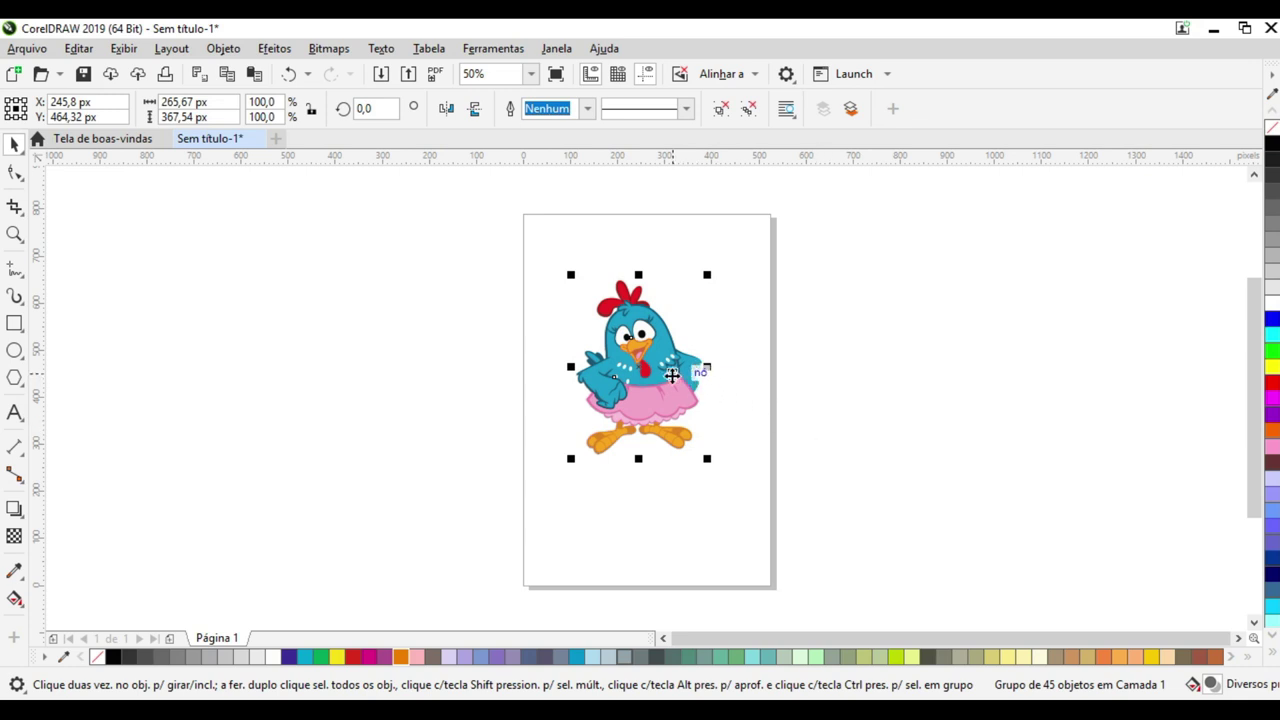
left_click_drag(669, 374, 454, 385)
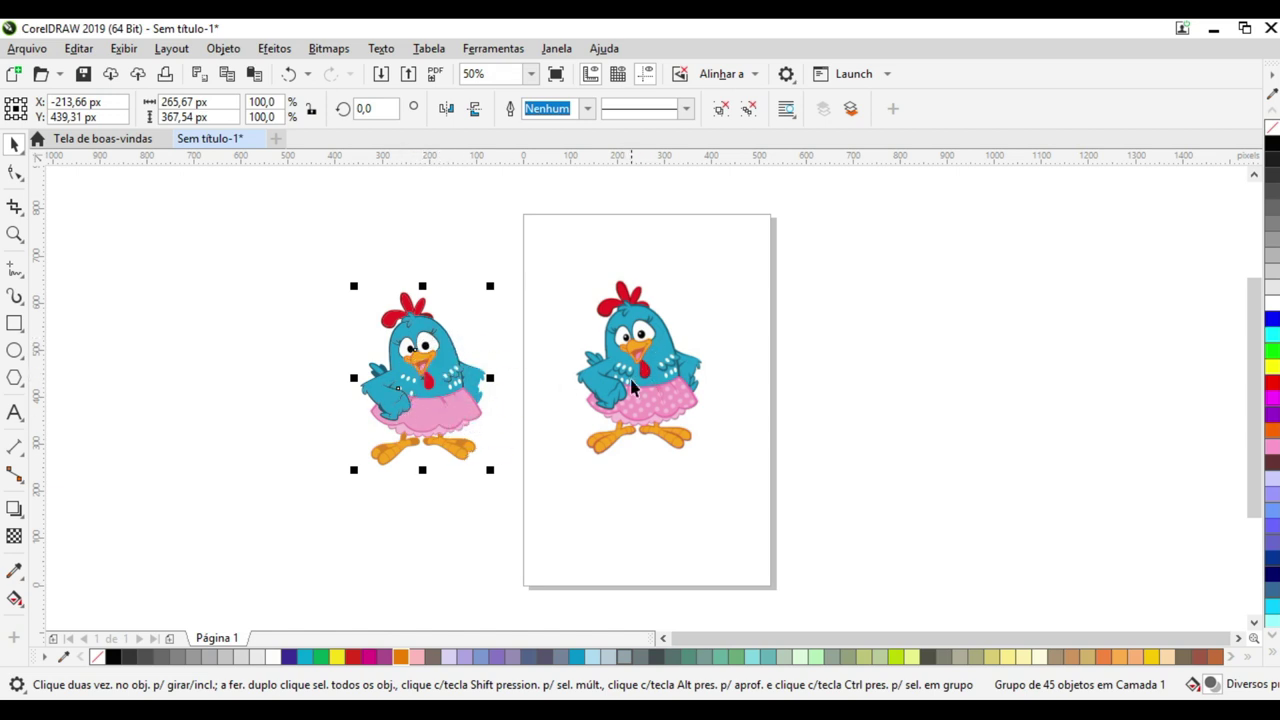
left_click(637, 364)
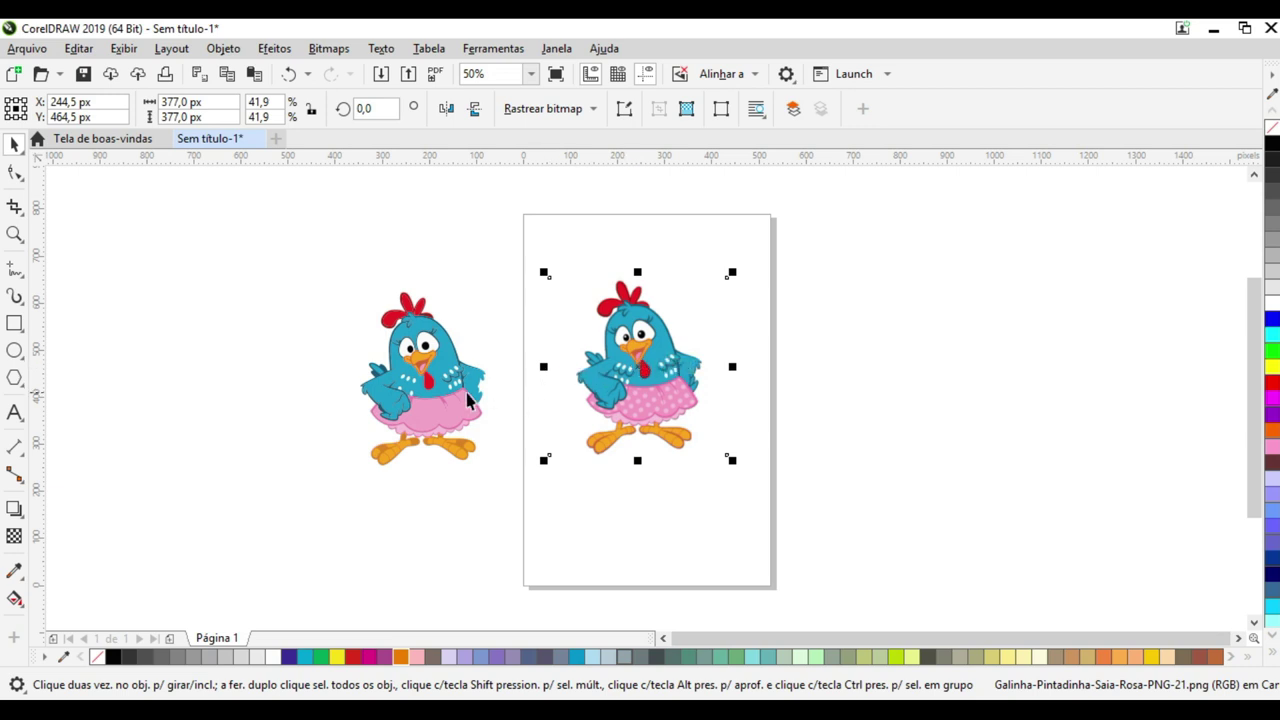
Ungroup all objects of the traced chicken beside the page
left_click(420, 340)
left_click(748, 108)
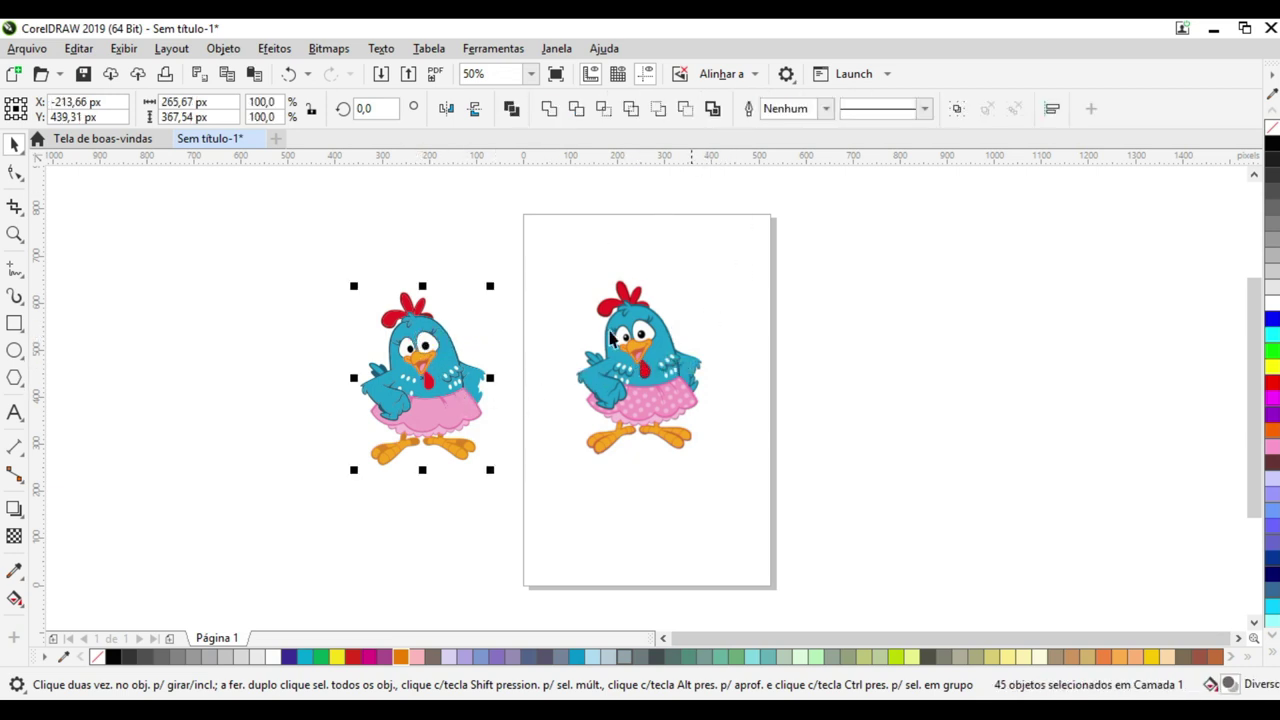
left_click(280, 435)
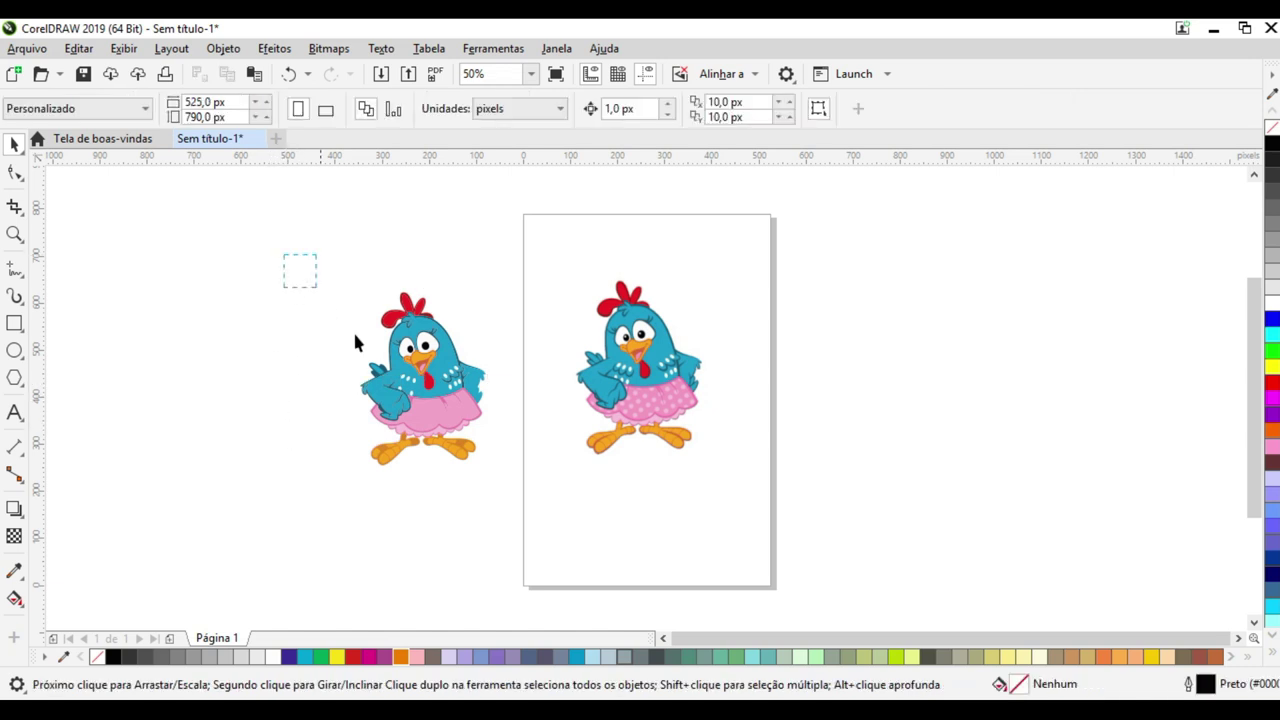
Create a boundary outline around all the traced chicken's objects and place it to the left of the tracing
left_click_drag(537, 498, 531, 494)
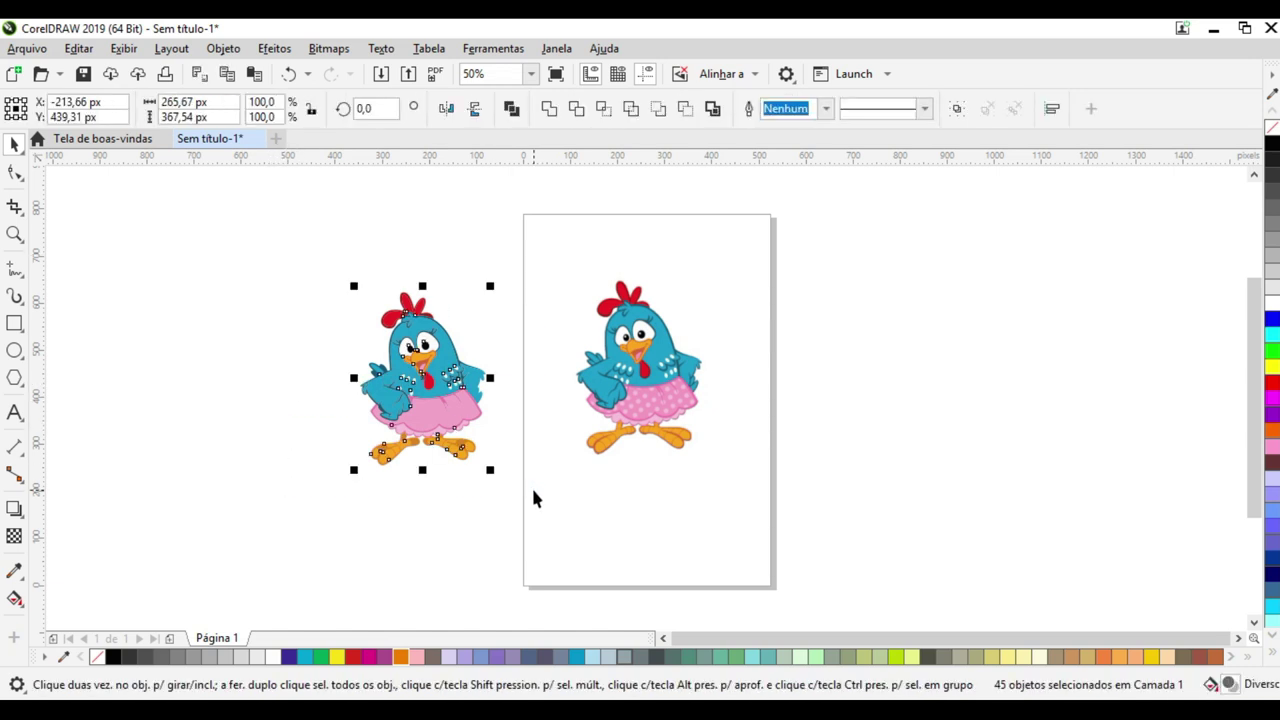
left_click(714, 109)
left_click(455, 528)
left_click_drag(463, 468, 298, 508)
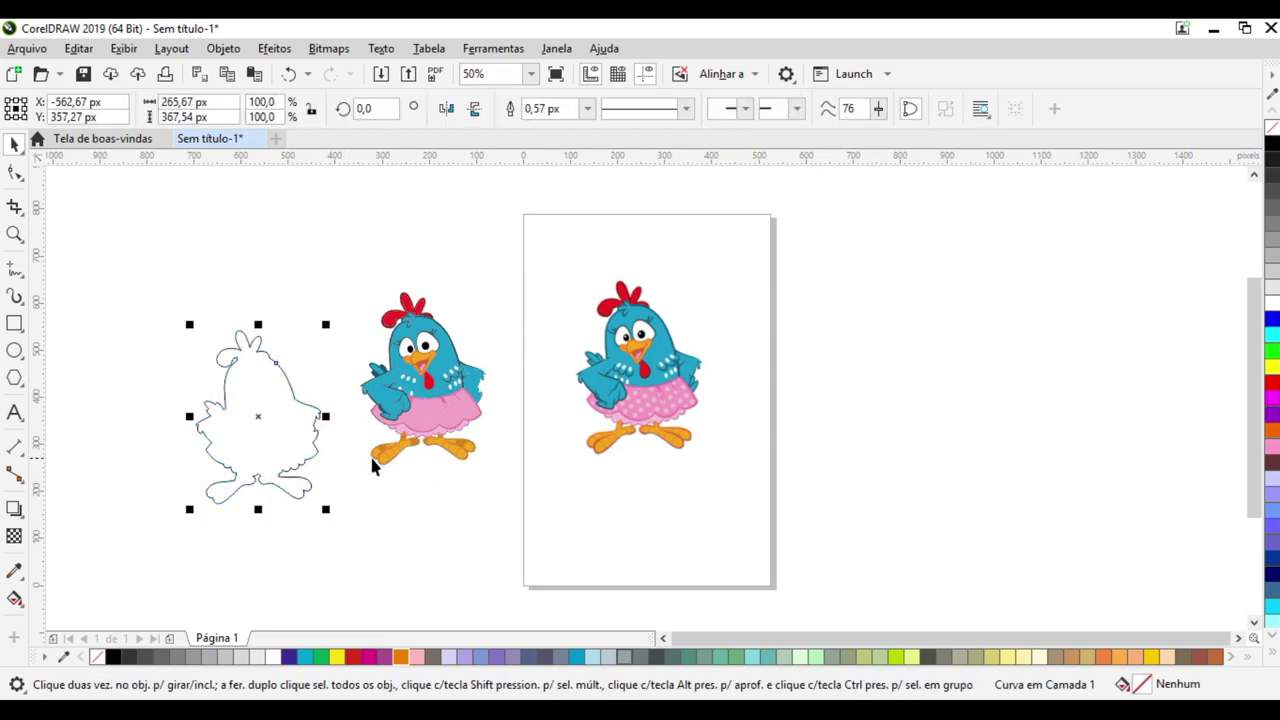
Delete all the coloured traced objects between the boundary outline and the page
left_click(436, 516)
left_click_drag(344, 272, 508, 491)
key("Delete")
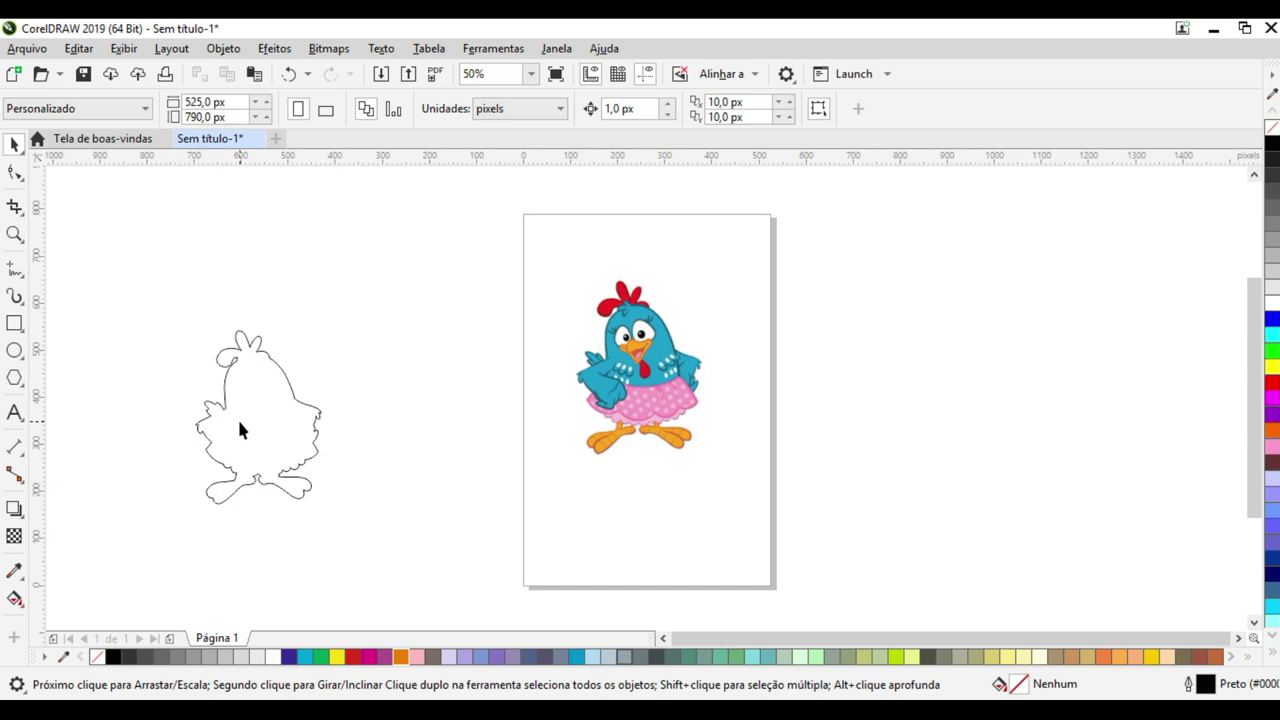
Apply an outside contour with 1 step and a 30 px offset to the chicken's boundary outline
left_click(294, 397)
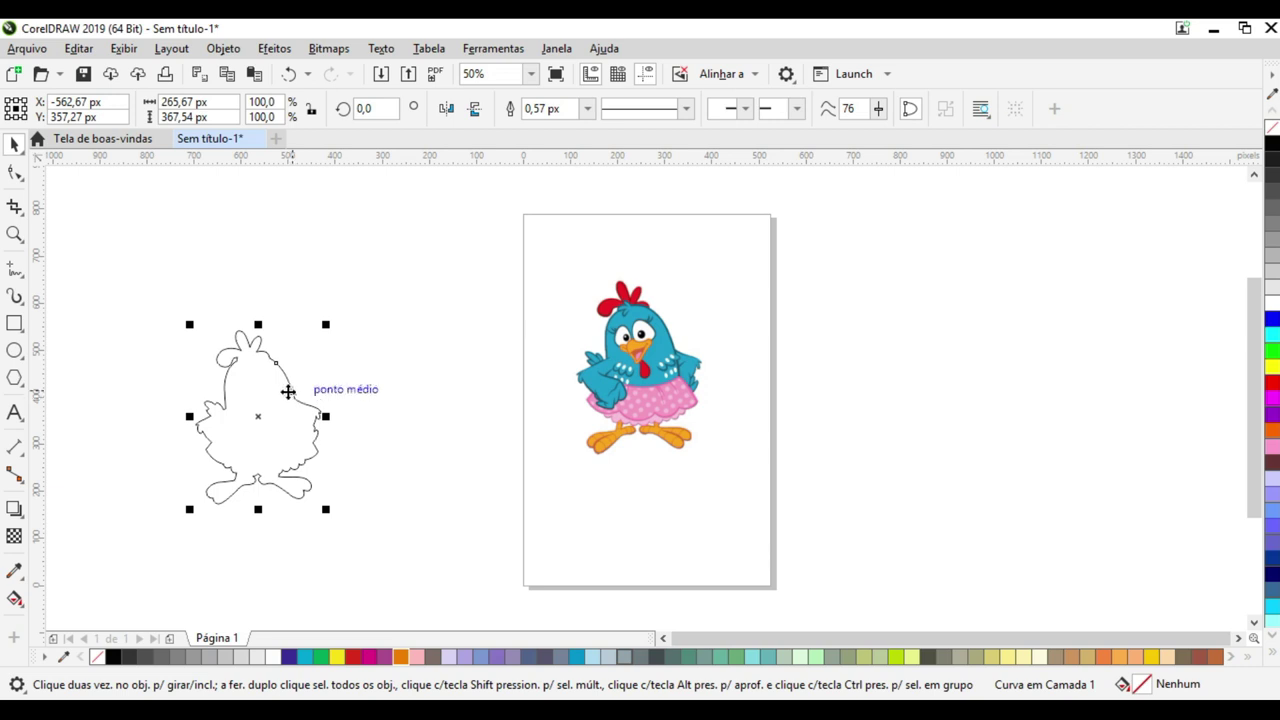
key("ctrl+F9")
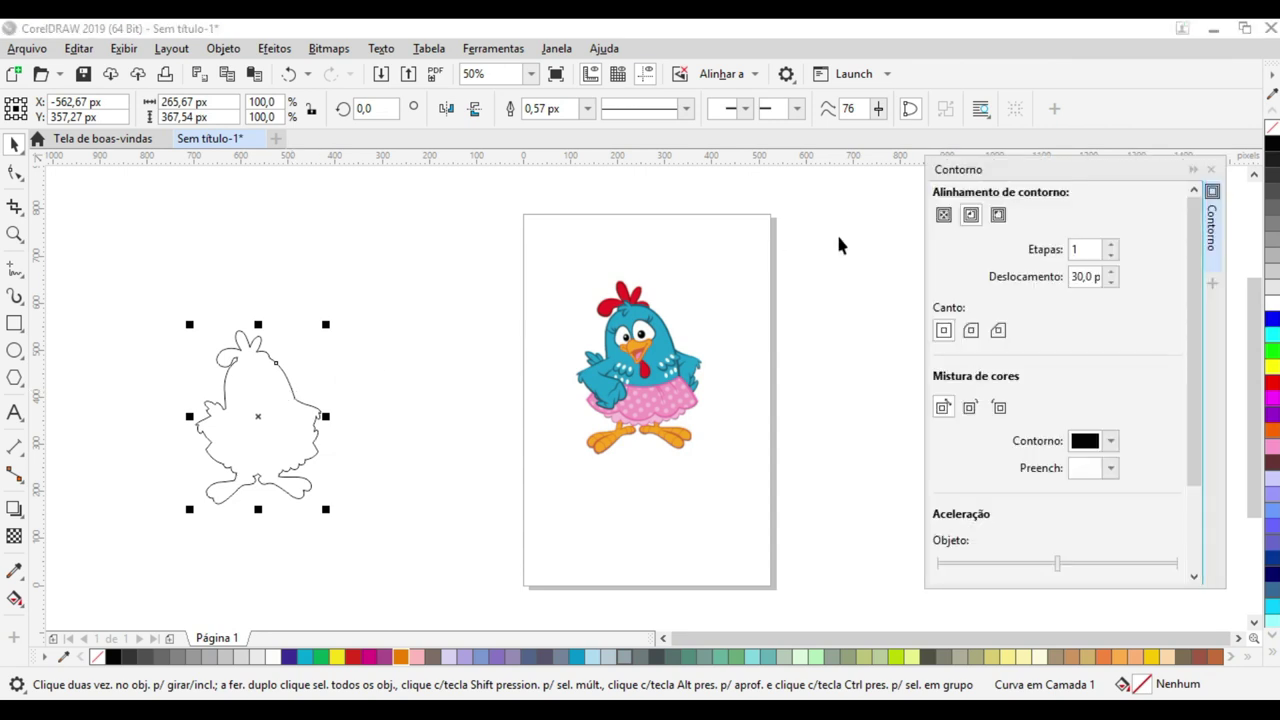
left_click(998, 215)
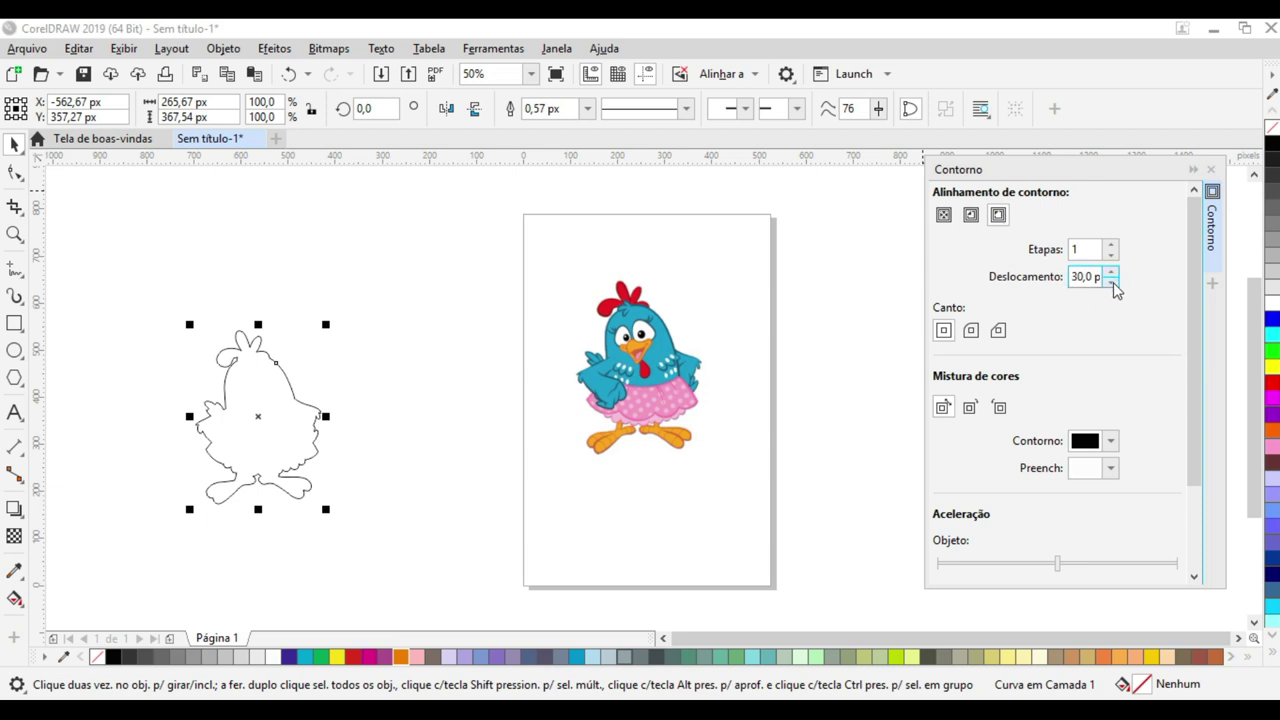
scroll(1135, 476, "down", 1)
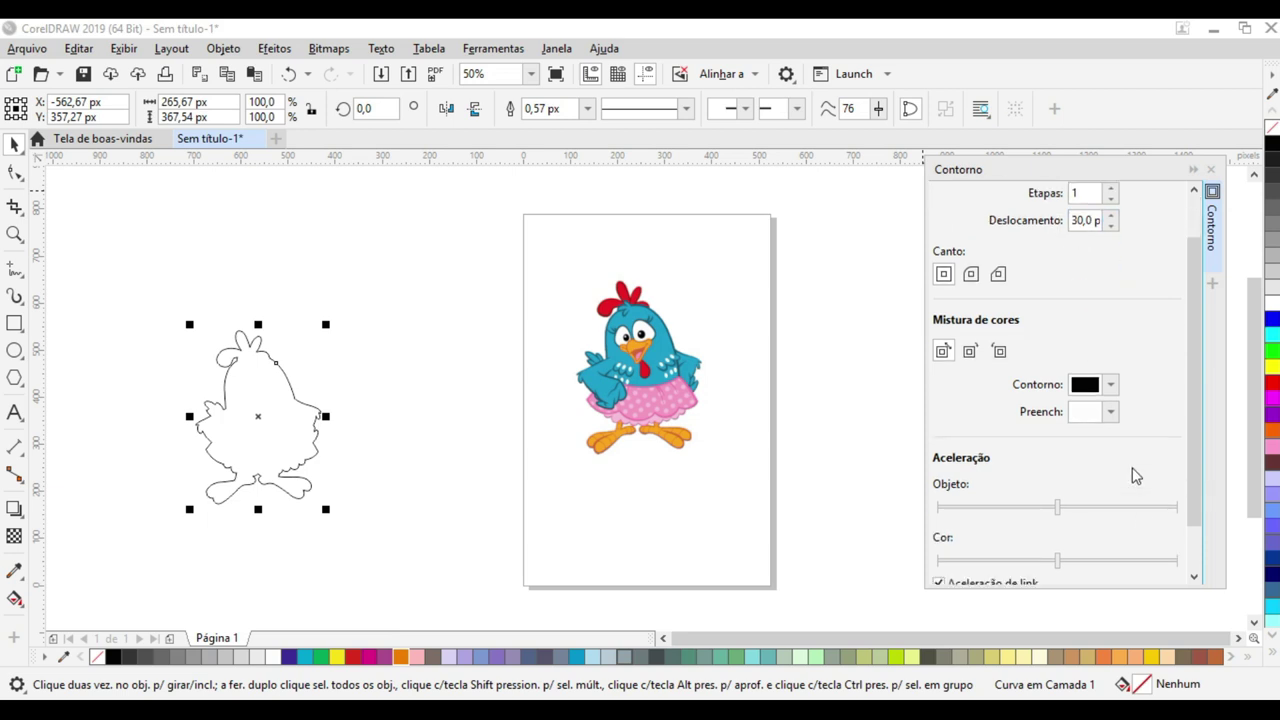
scroll(1135, 476, "down", 1)
left_click(1112, 575)
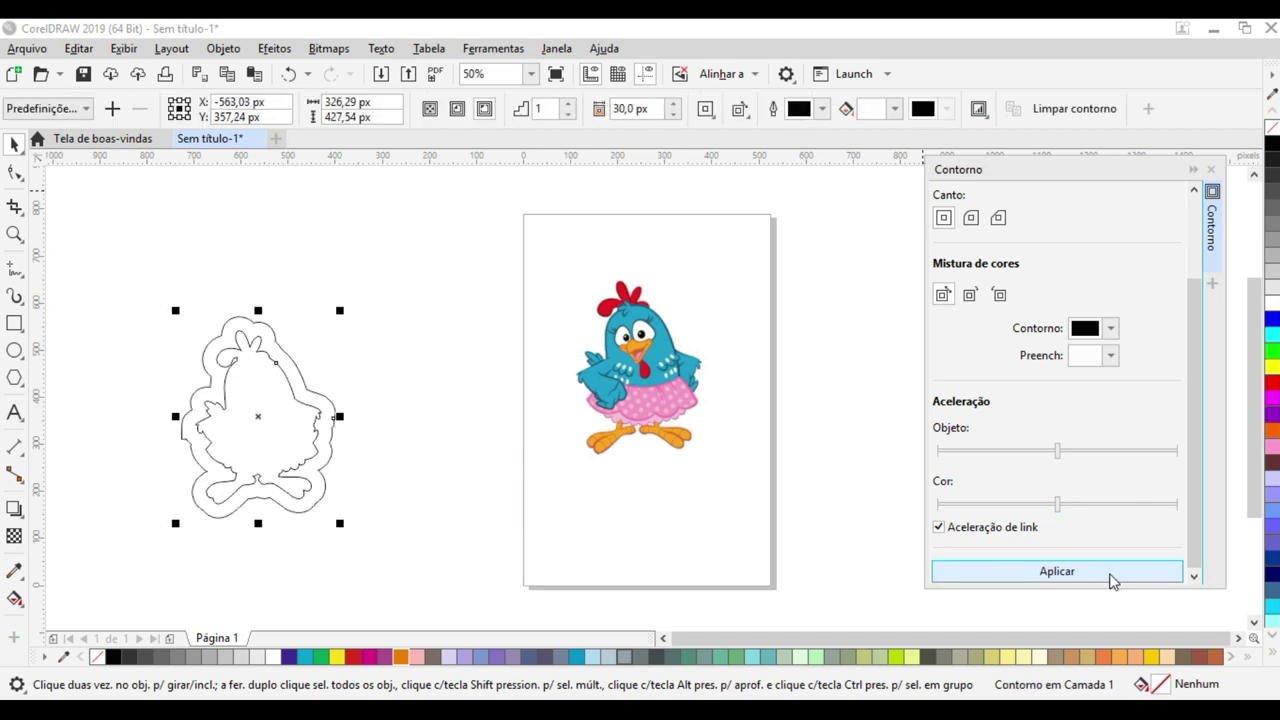
Reduce the outside contour's offset to 14 px and reapply it to the chicken outline
scroll(1000, 350, "up", 2)
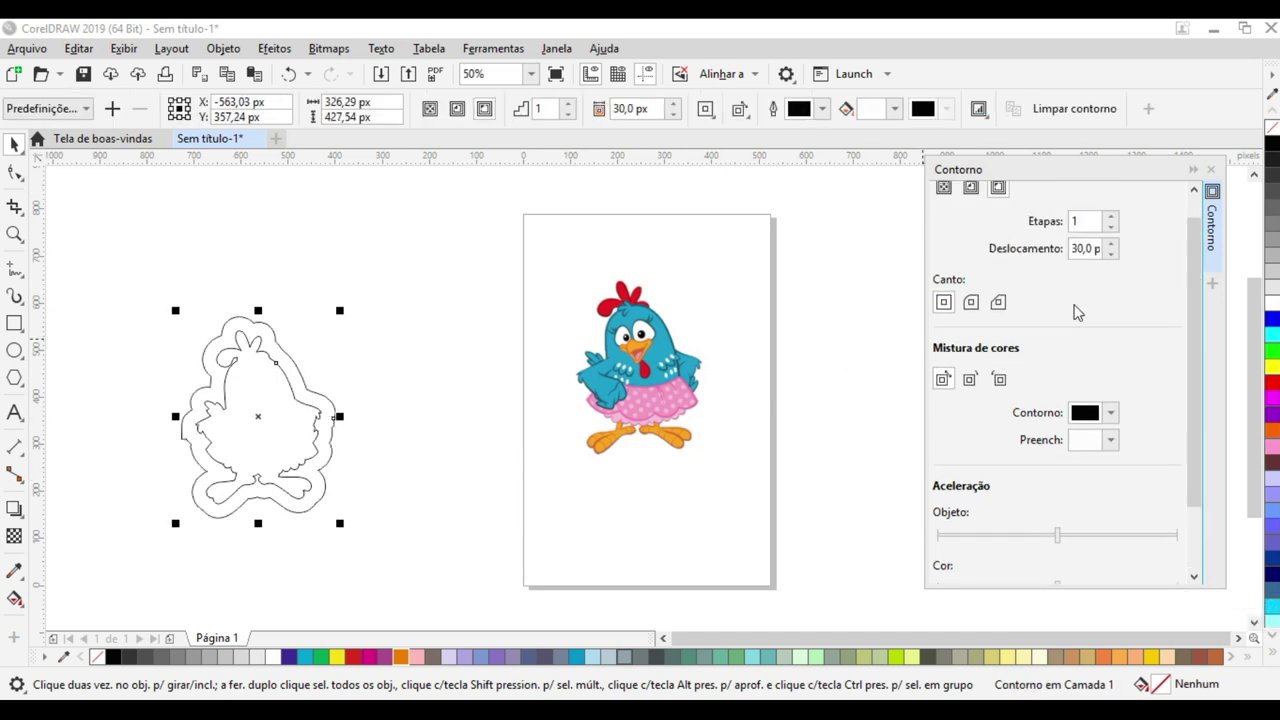
left_click(1110, 253)
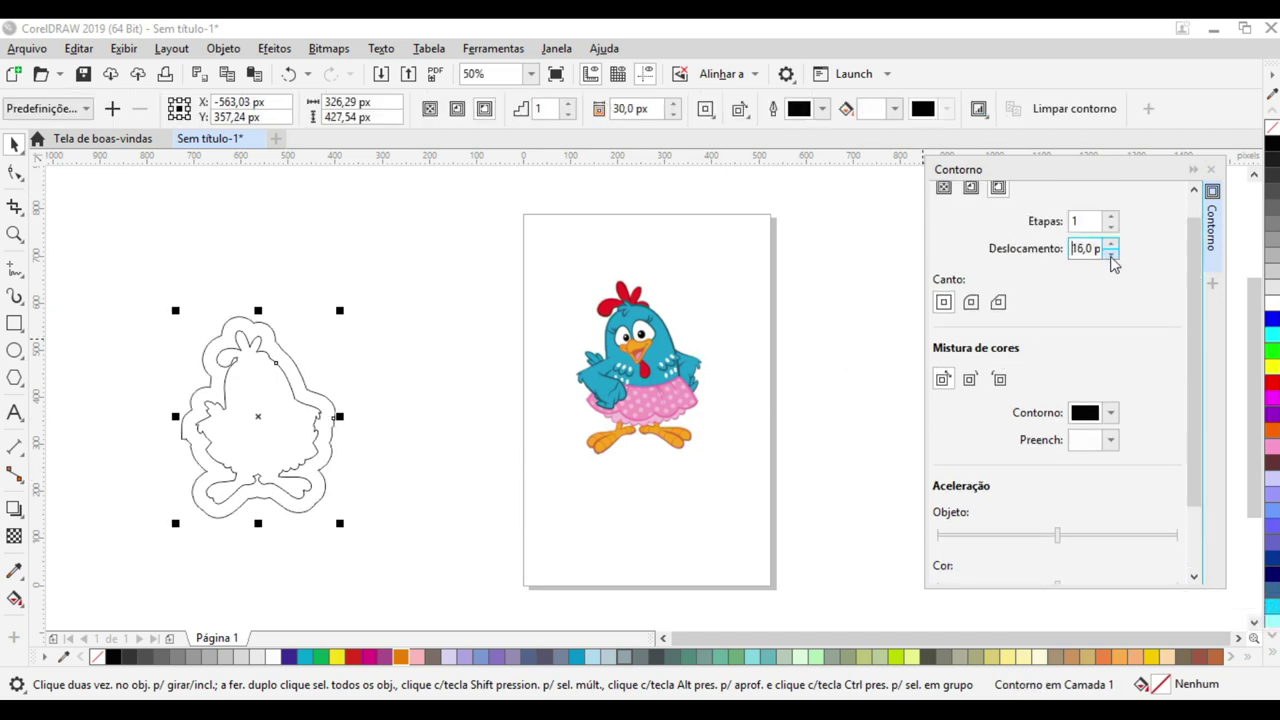
scroll(1097, 320, "down", 2)
left_click(1092, 574)
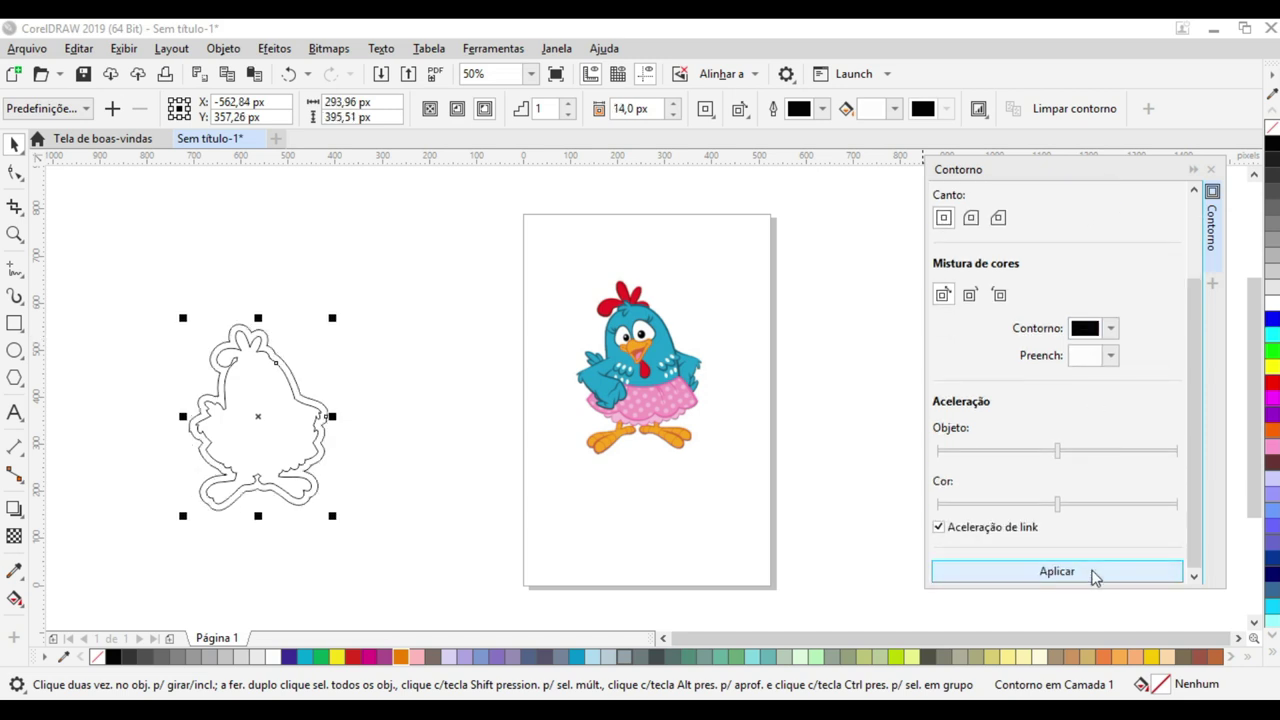
left_click(394, 409)
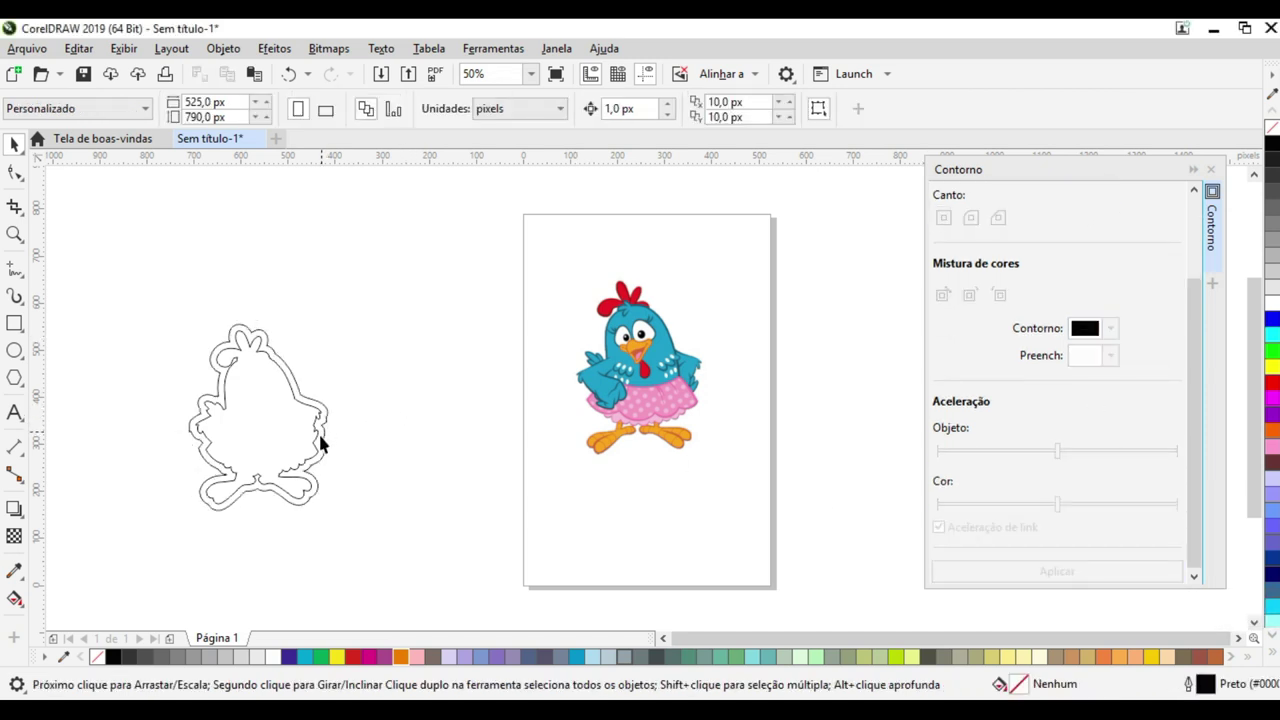
Try to delete the inner outline while it is still linked to the contour, and restore the contour group
left_click(304, 406)
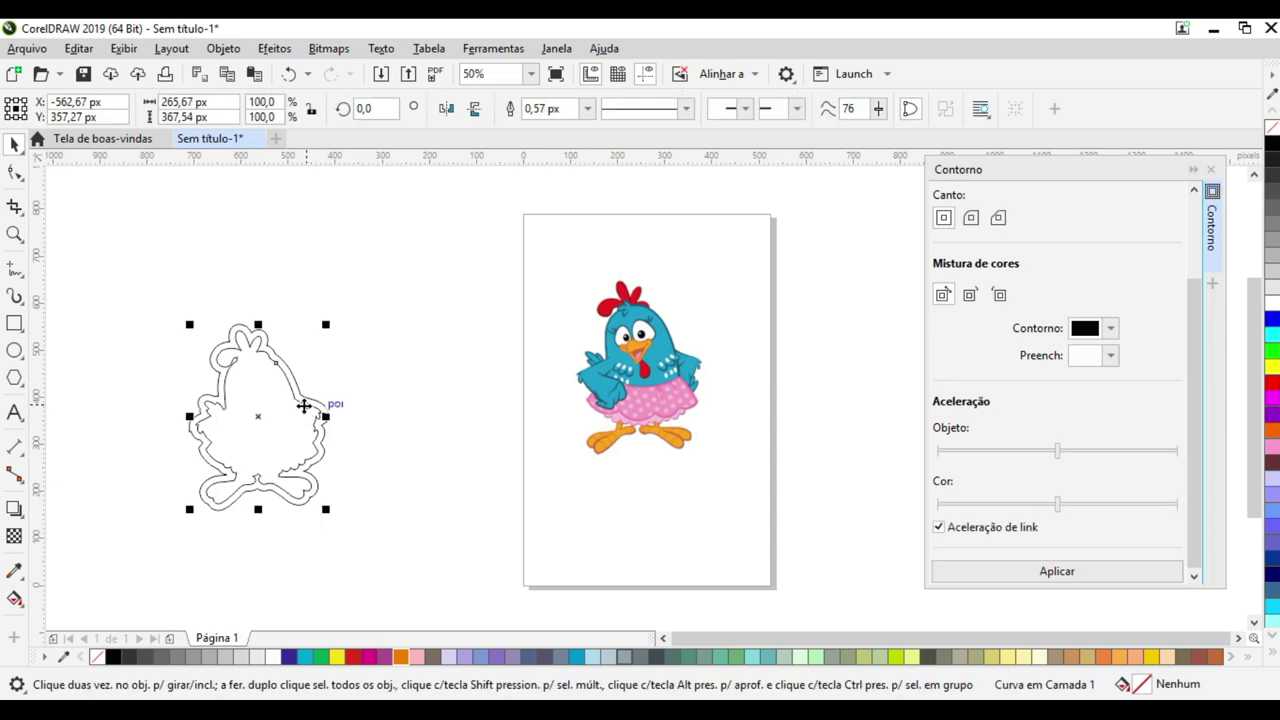
left_click(302, 403)
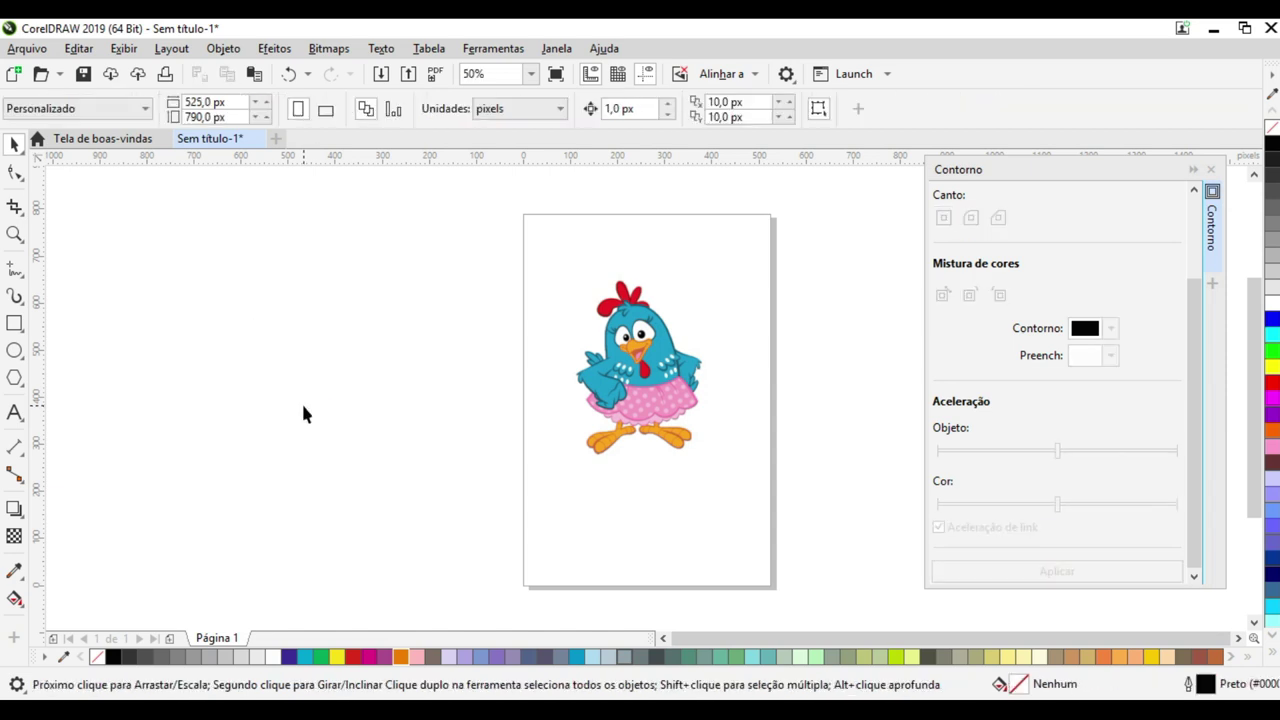
left_click(299, 393)
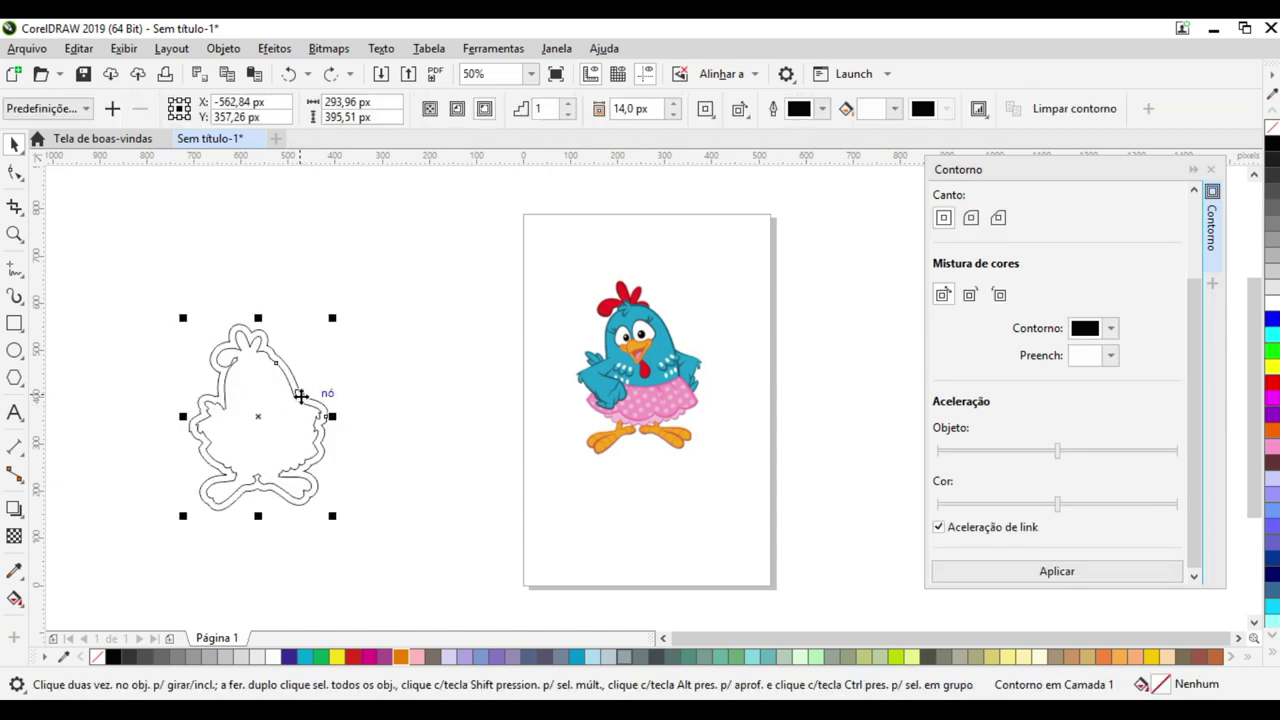
Break the contour group apart and delete the inner chicken outline
left_click(223, 48)
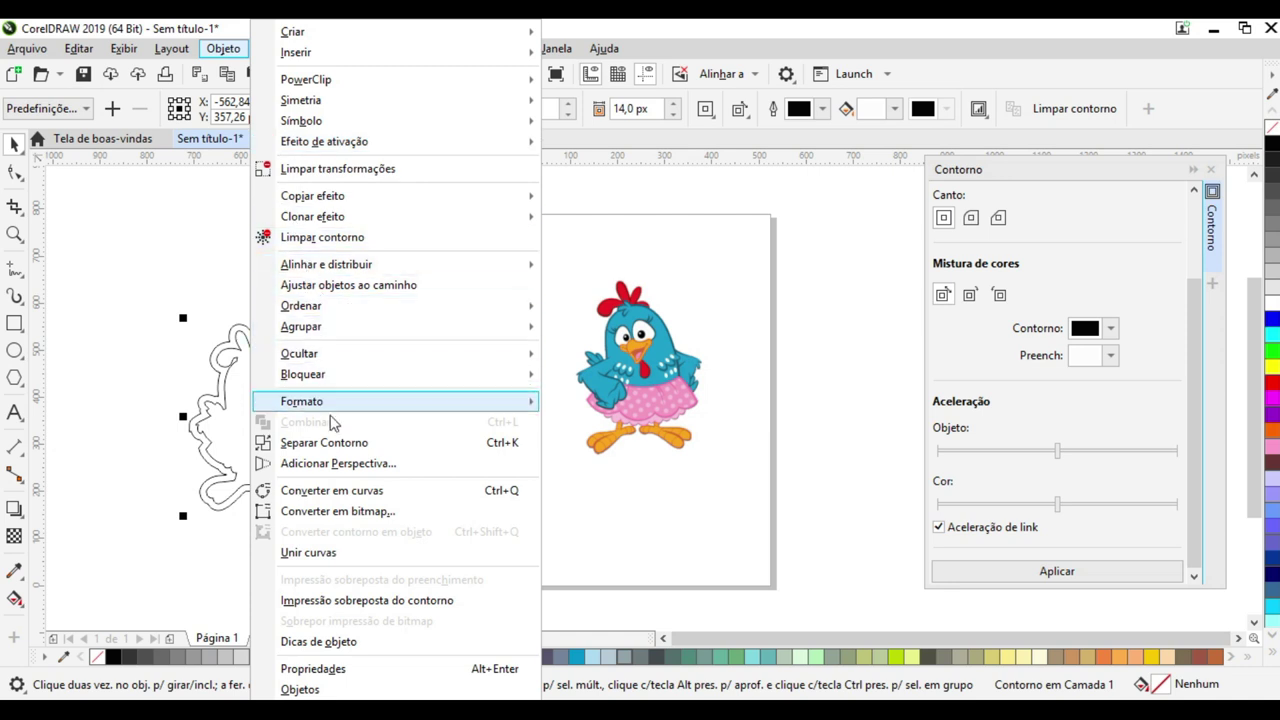
left_click(322, 443)
left_click(381, 418)
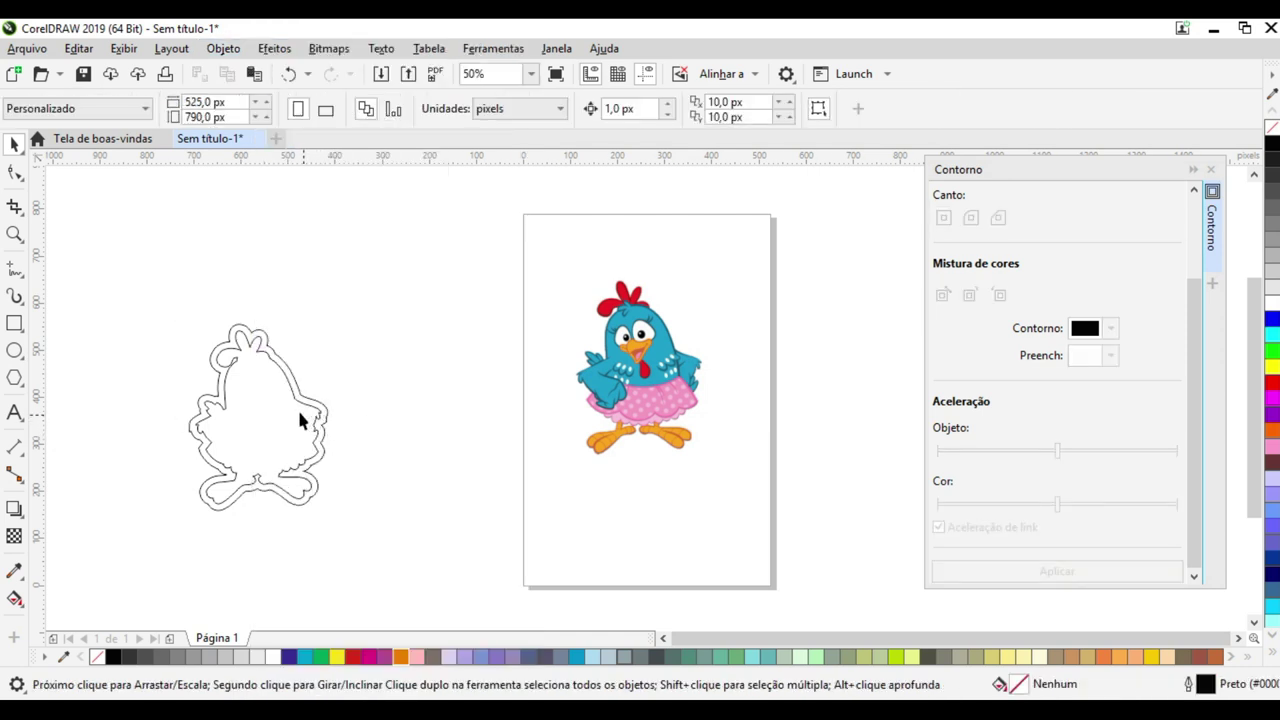
left_click(296, 400)
left_click(299, 400)
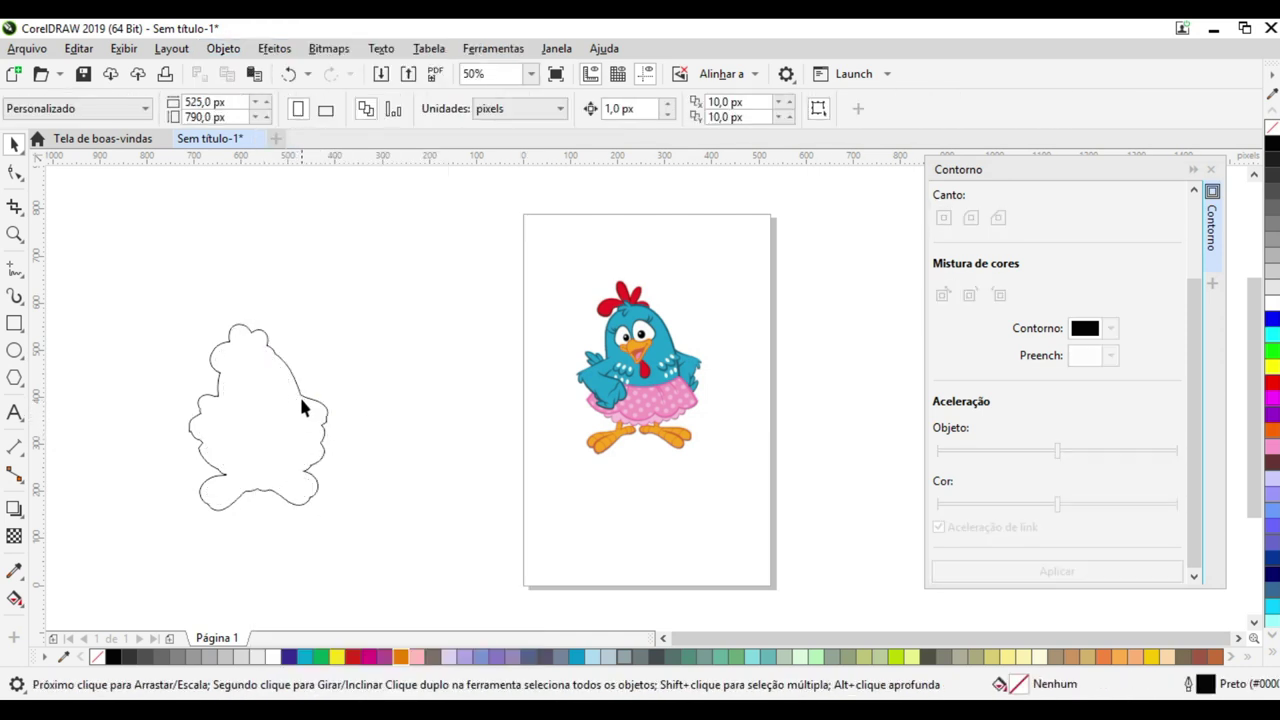
Place the remaining outer outline around the chicken image on the page as its cut line
left_click_drag(299, 400, 714, 341)
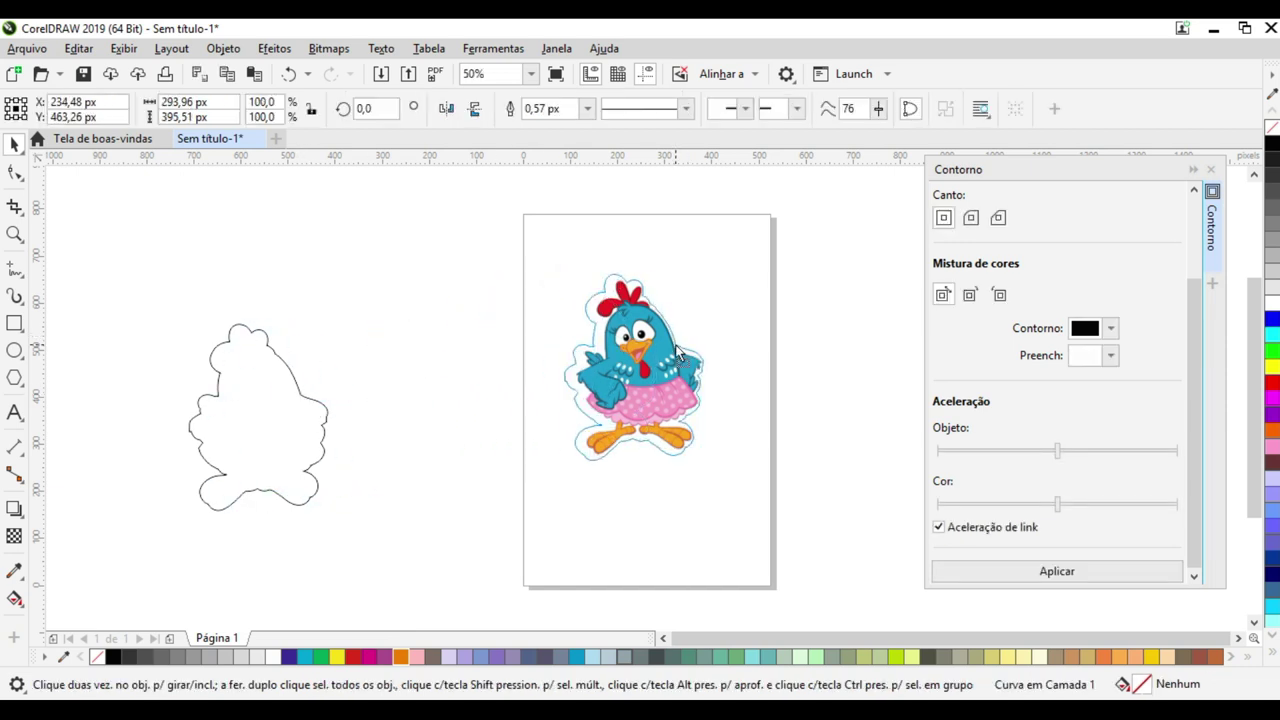
left_click_drag(683, 350, 683, 350)
left_click_drag(471, 229, 773, 522)
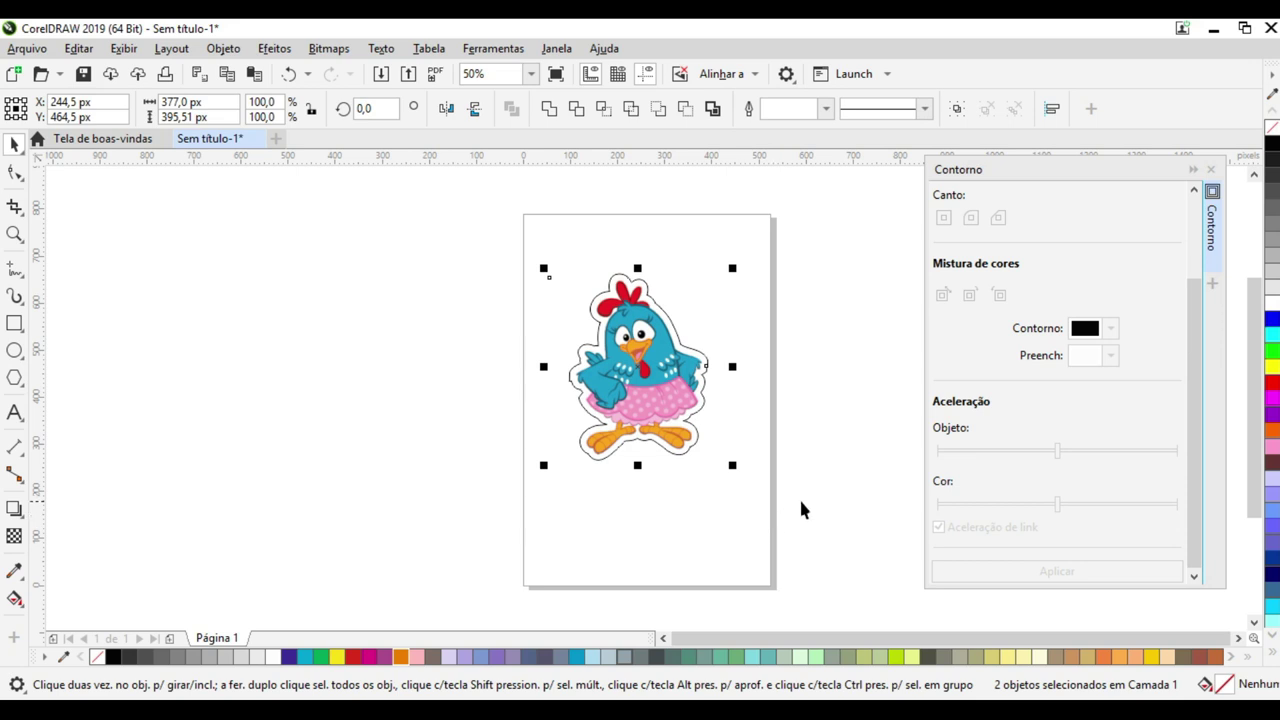
left_click(800, 494)
left_click(433, 419)
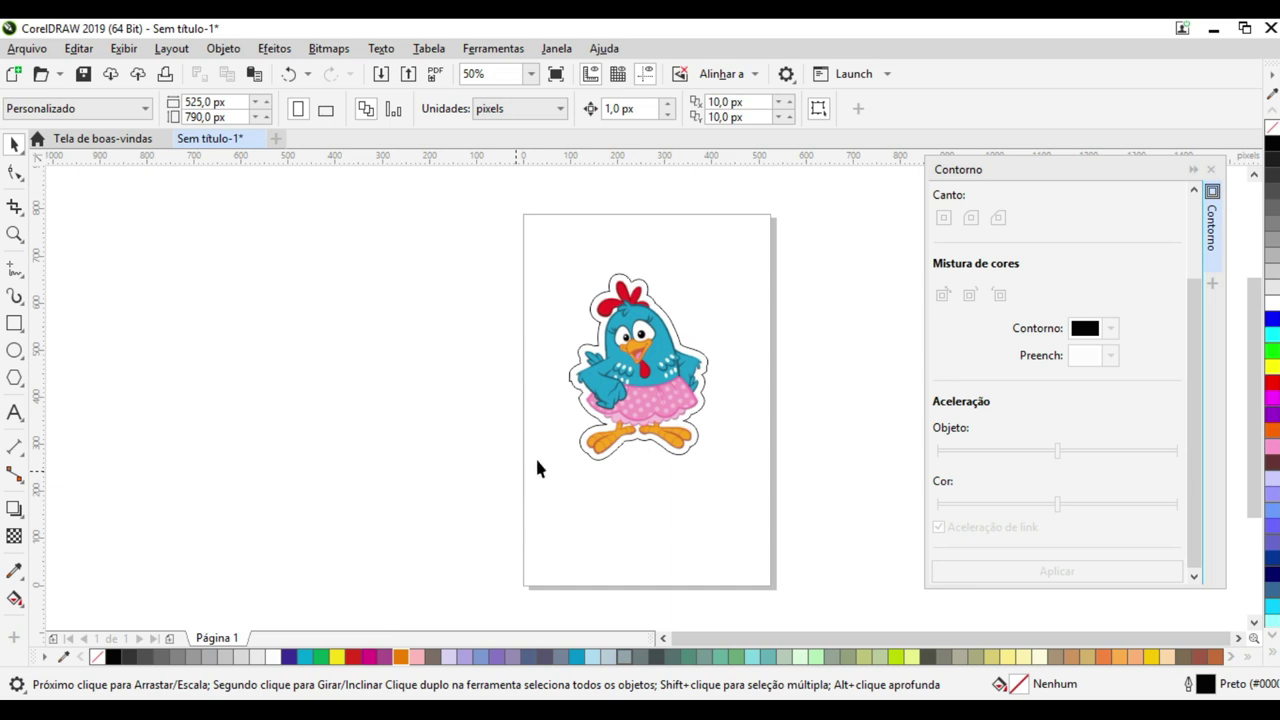
Separate the outline from the chicken, placing the image in the page's upper left and the outline in its lower right
left_click_drag(594, 434, 250, 368)
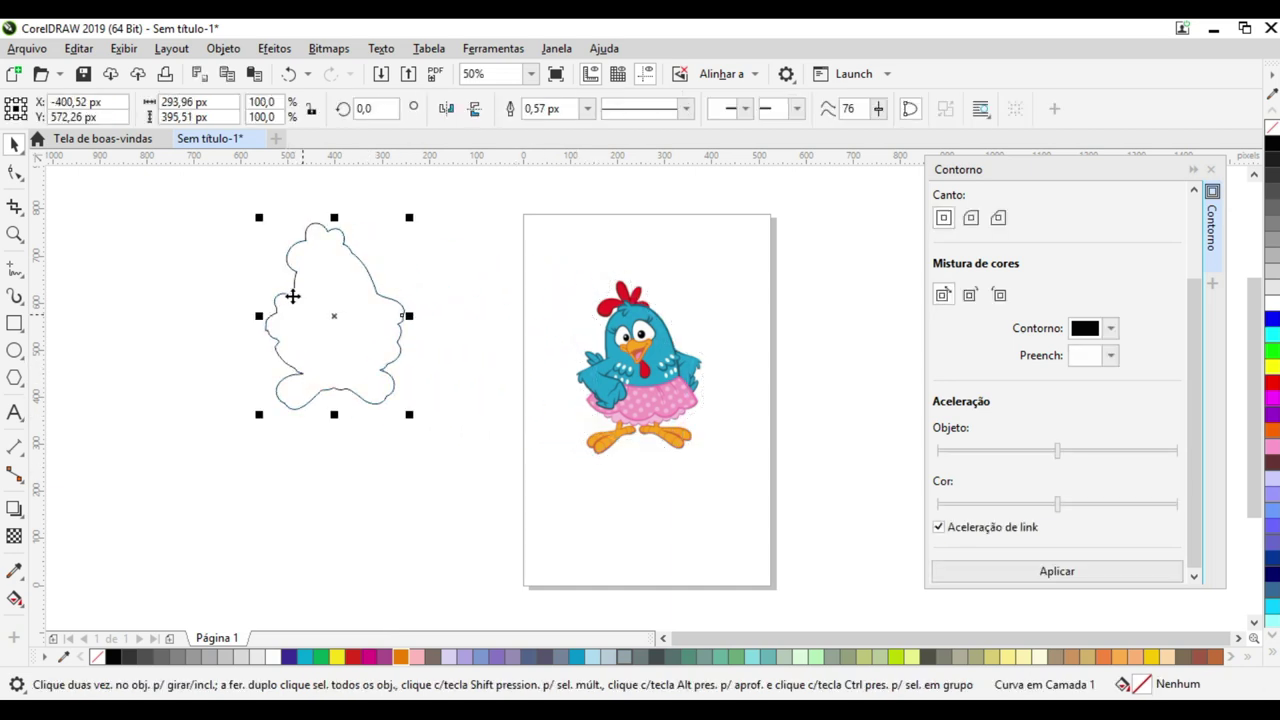
left_click_drag(291, 346, 613, 537)
left_click_drag(625, 338, 594, 273)
left_click(697, 434)
left_click_drag(697, 431, 686, 420)
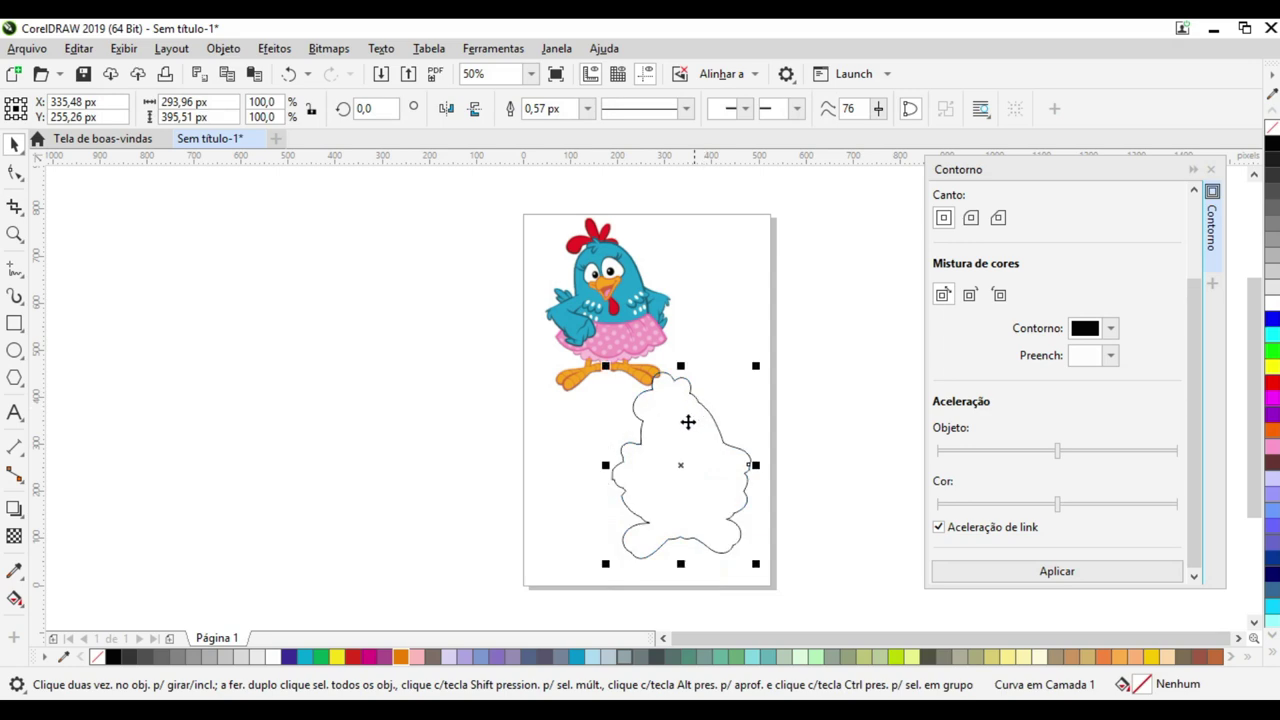
Export only the selected outline as a DXF - AutoCAD file named contorno_galinhapintadinha, with centimetres as the export units
left_click(28, 49)
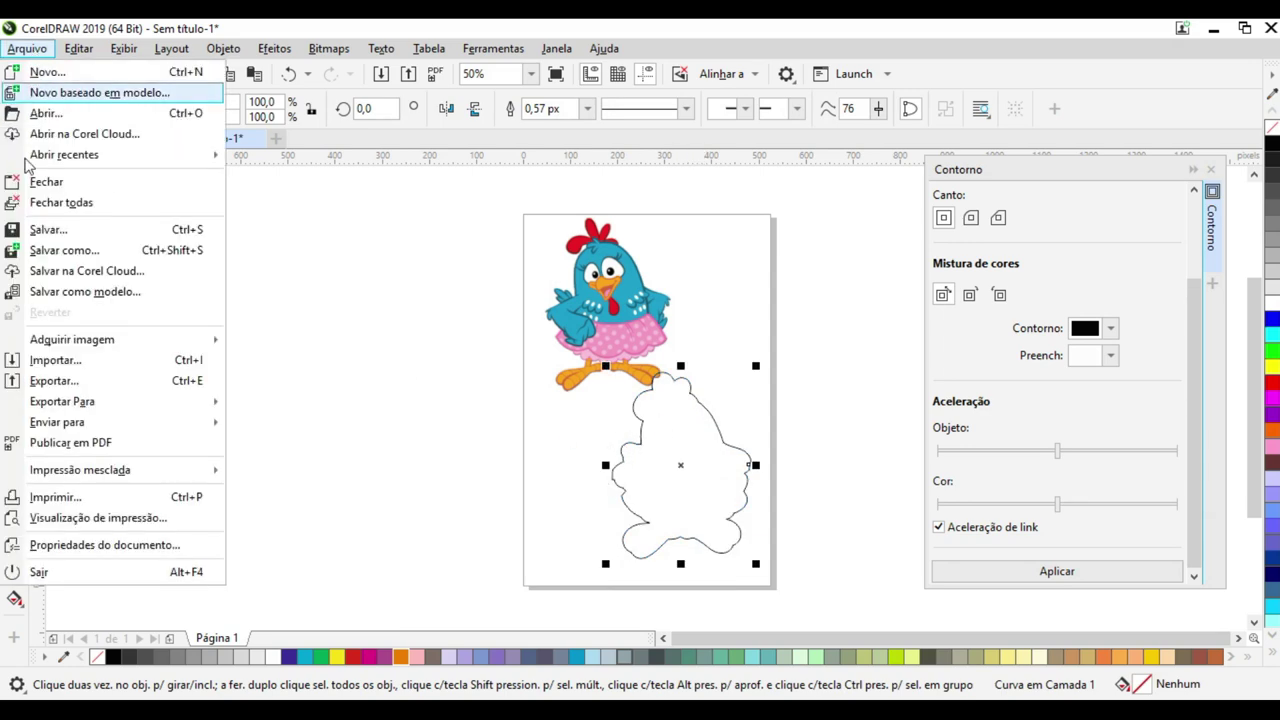
left_click(84, 380)
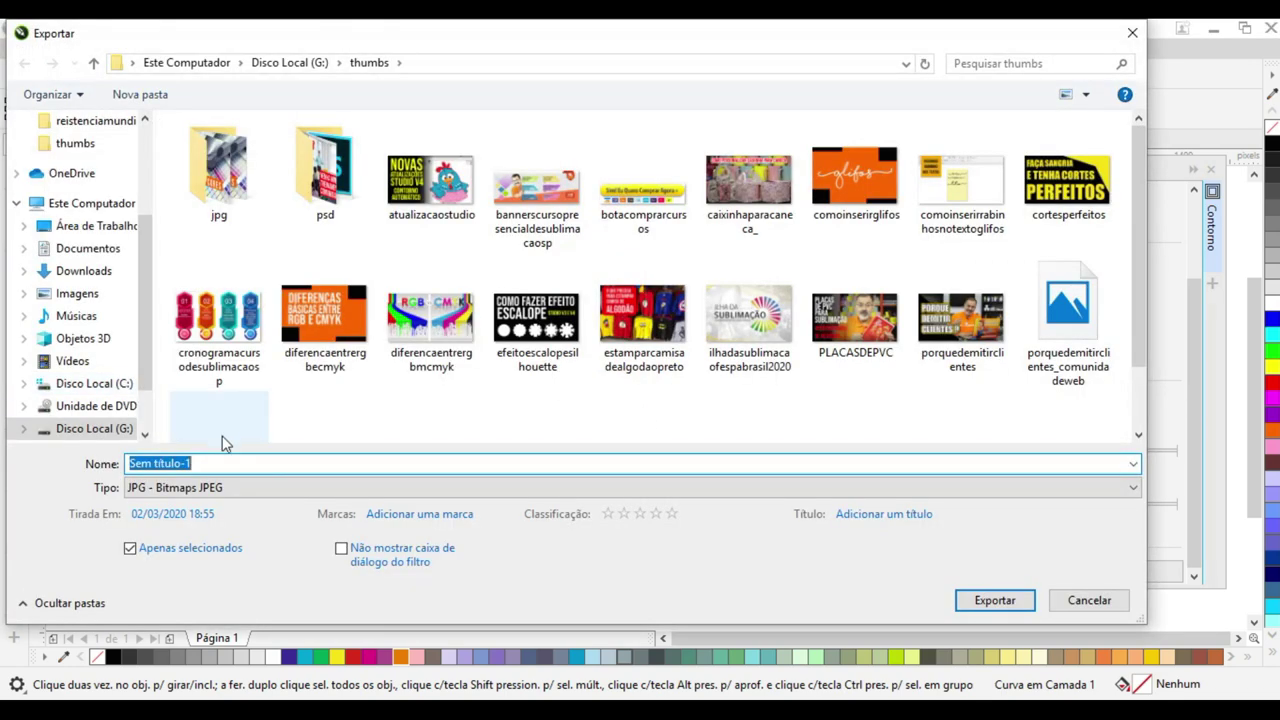
left_click(206, 487)
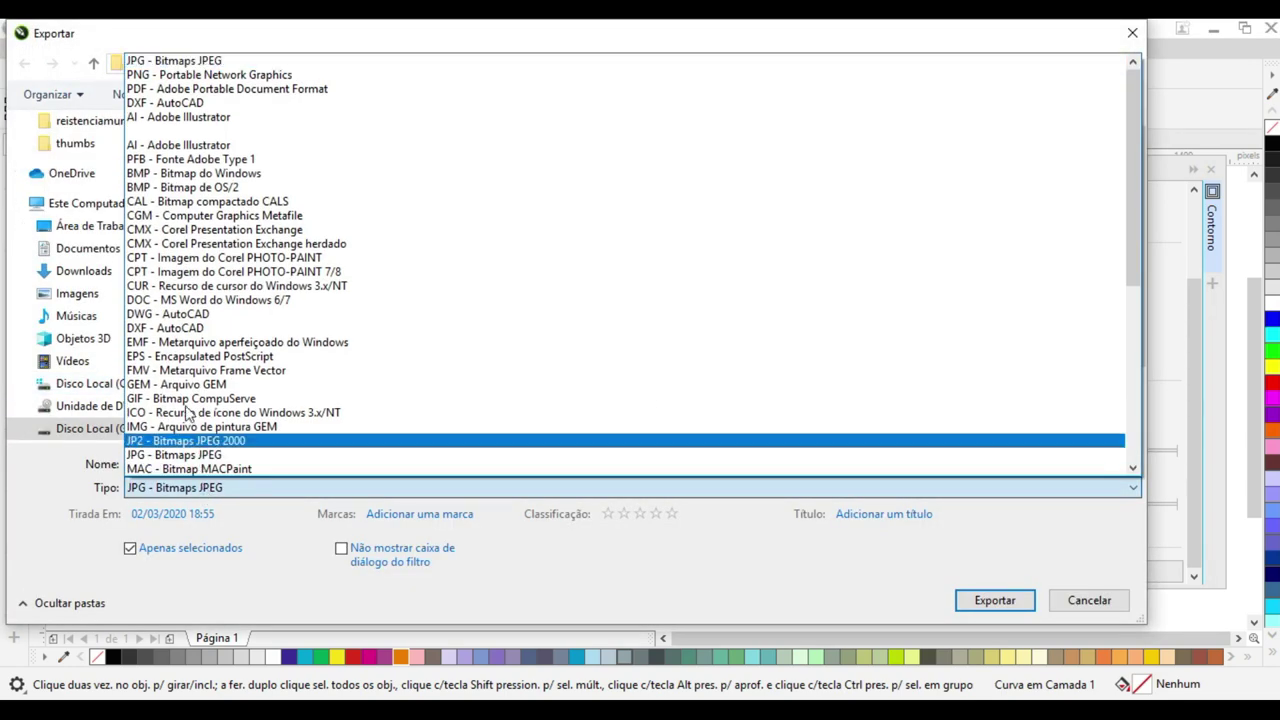
left_click(152, 103)
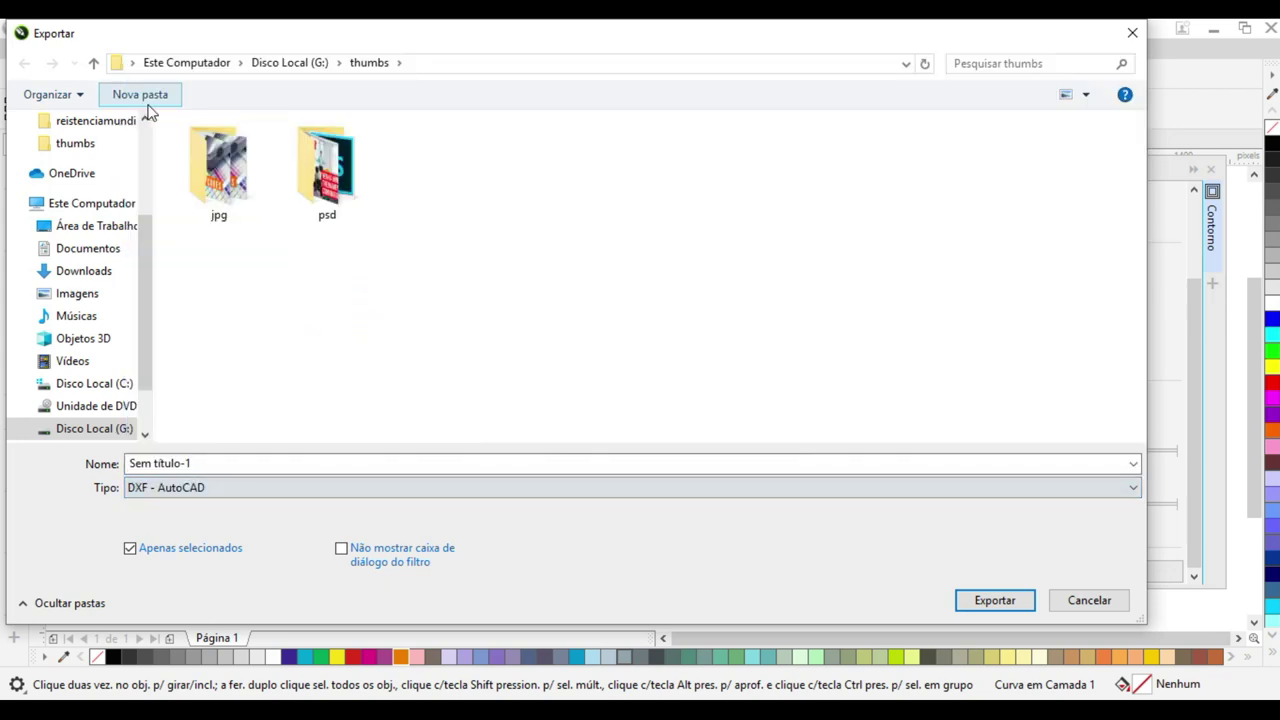
left_click(249, 463)
type("cont")
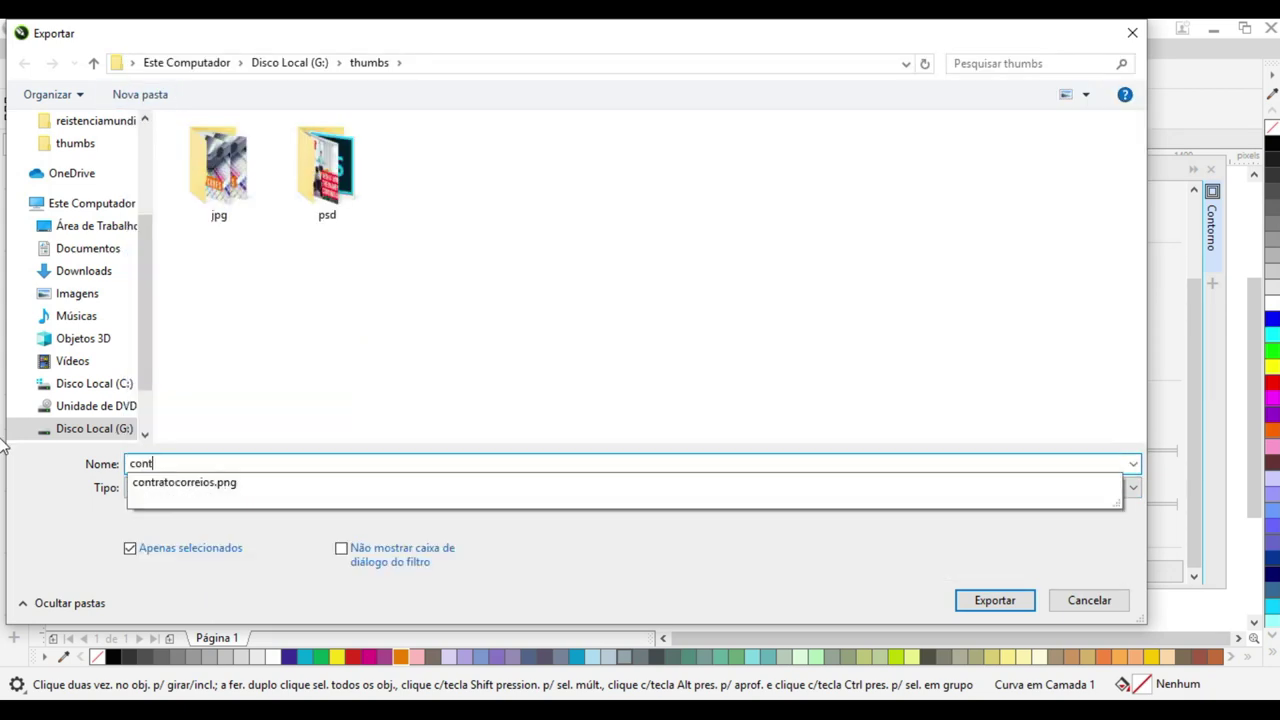
type("orno_galinhapintadinha")
key("Return")
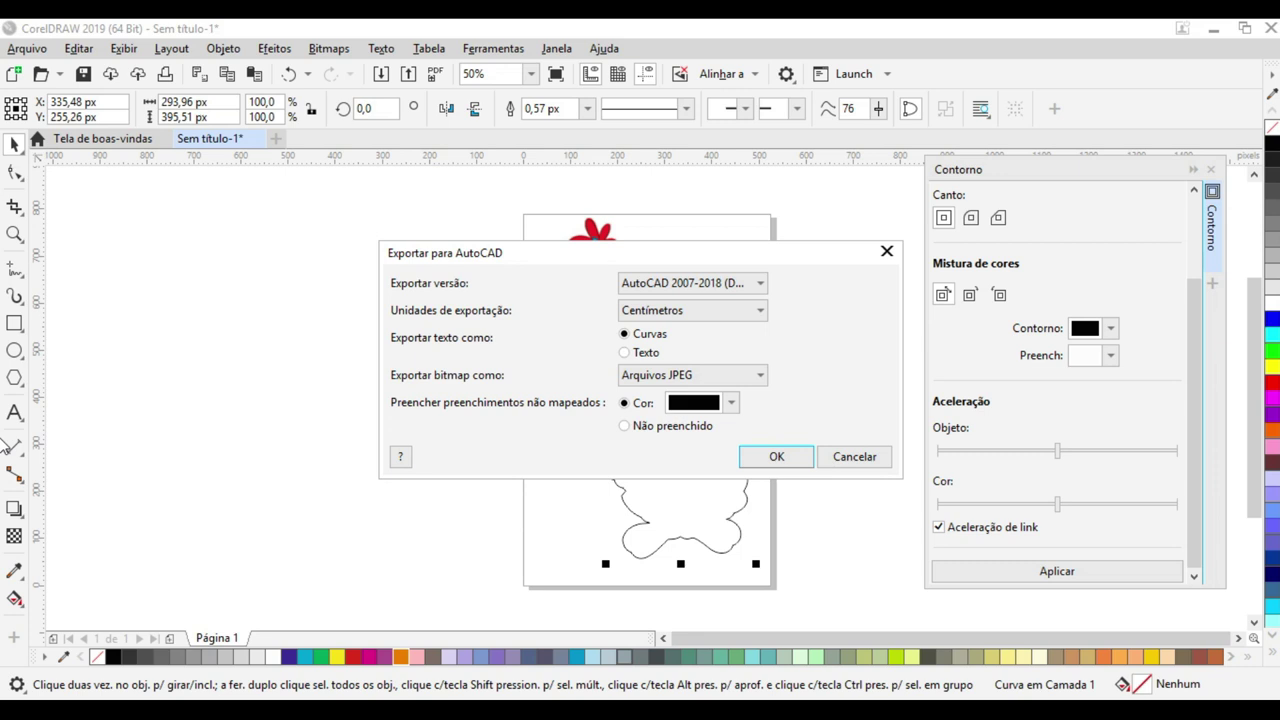
left_click(770, 460)
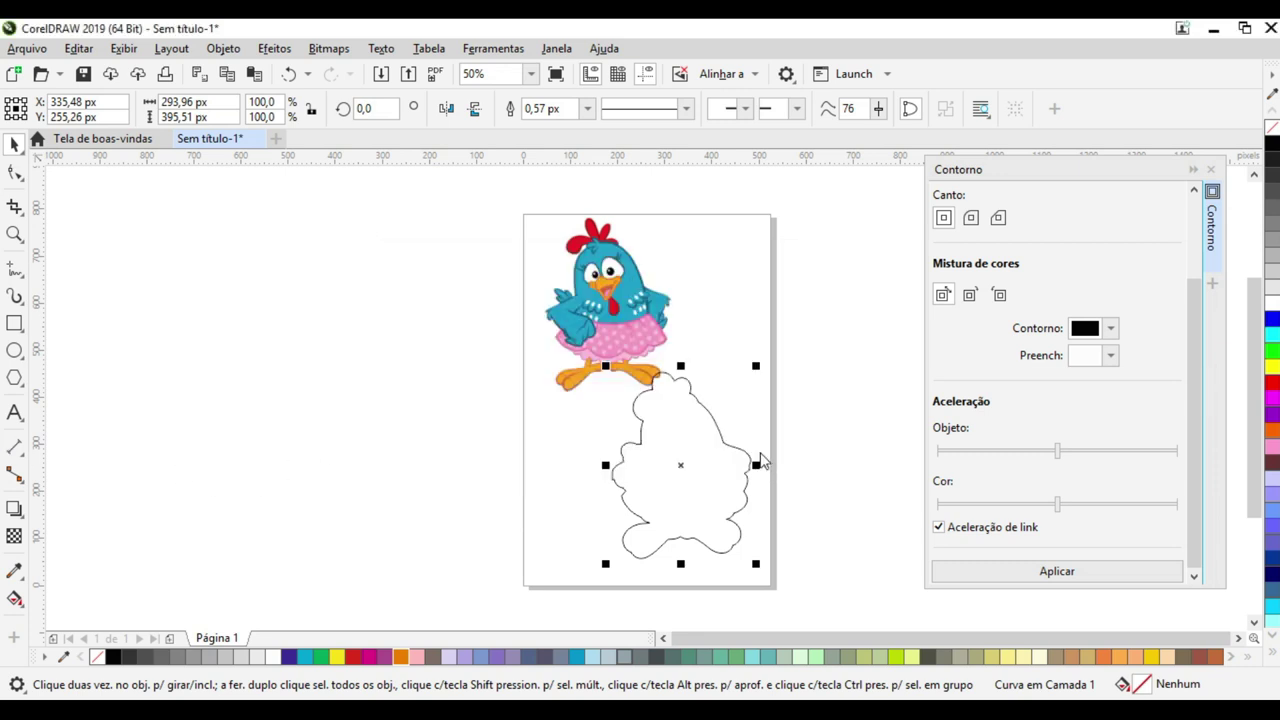
left_click(397, 463)
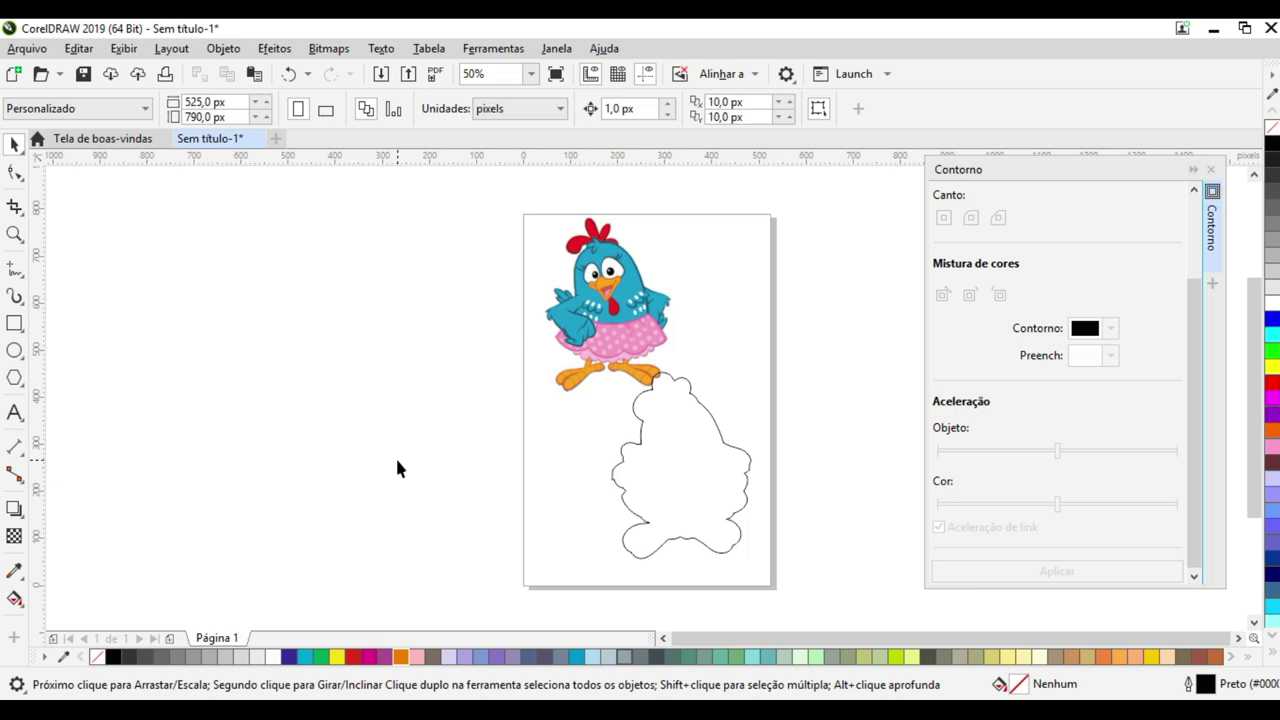
left_click(617, 277)
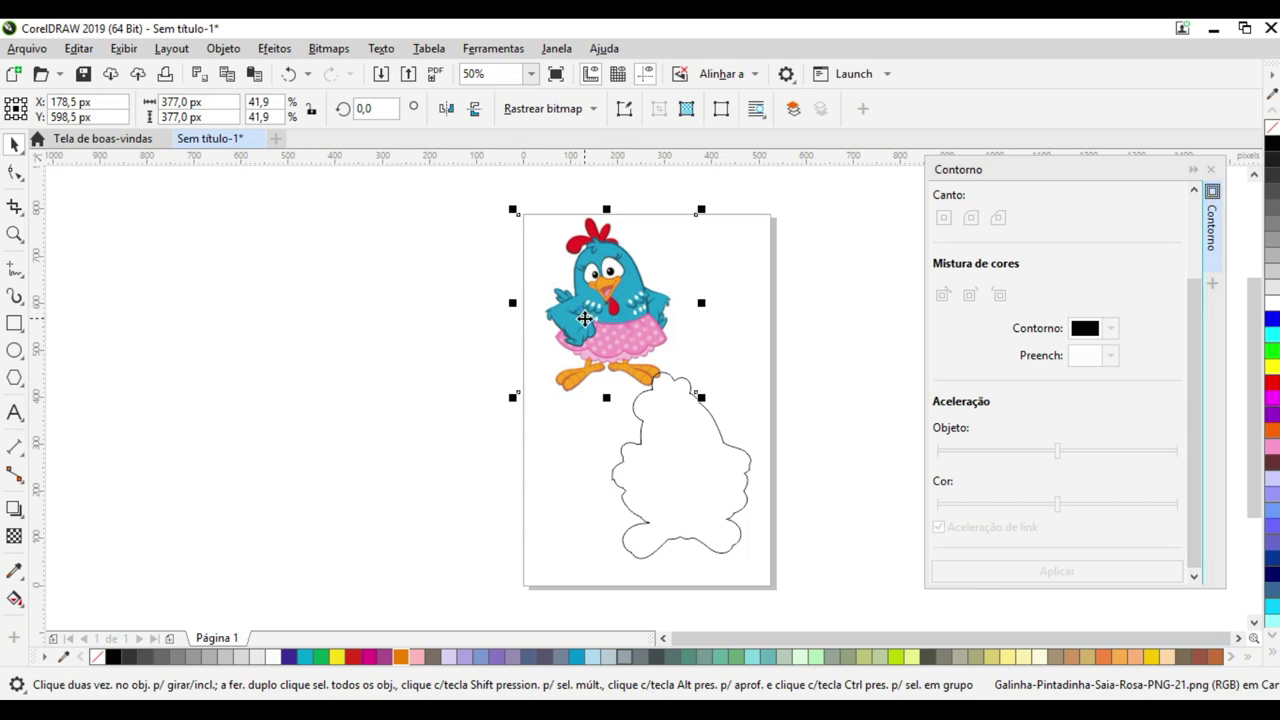
left_click(665, 460)
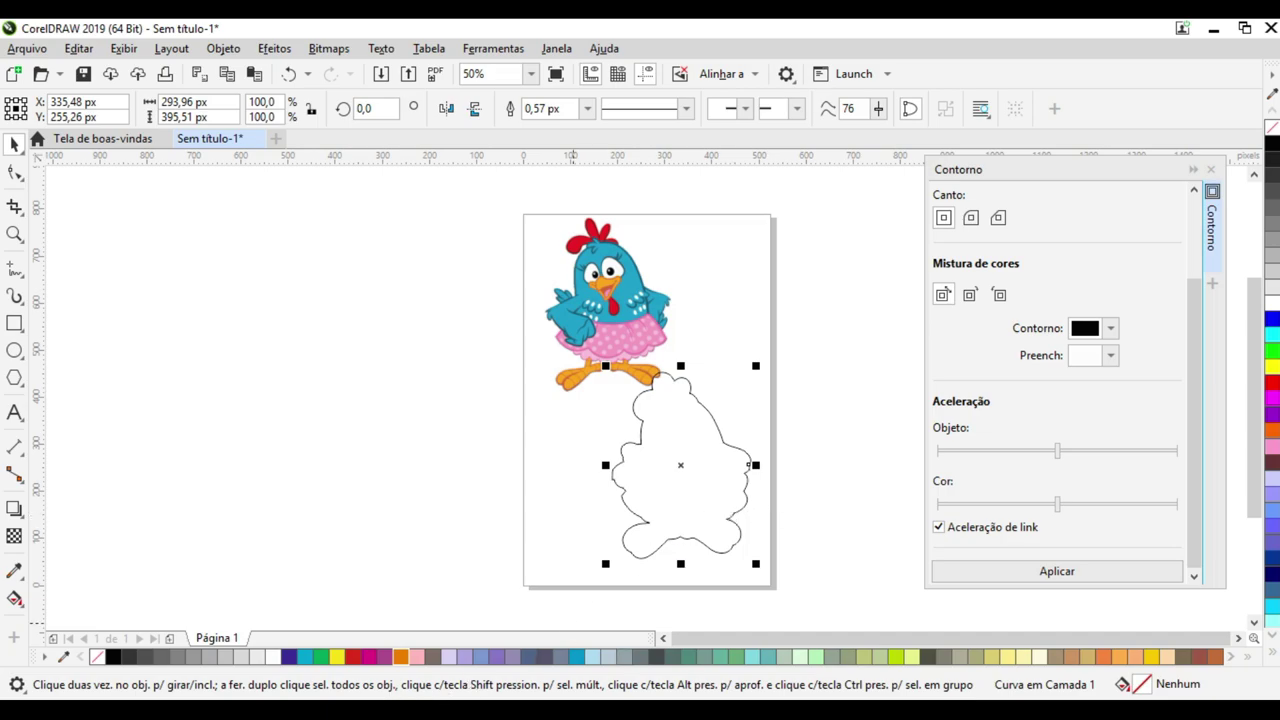
Switch to Chrome and look through the in-person and individual online courses on comunidadeweb.com.br
left_click(396, 697)
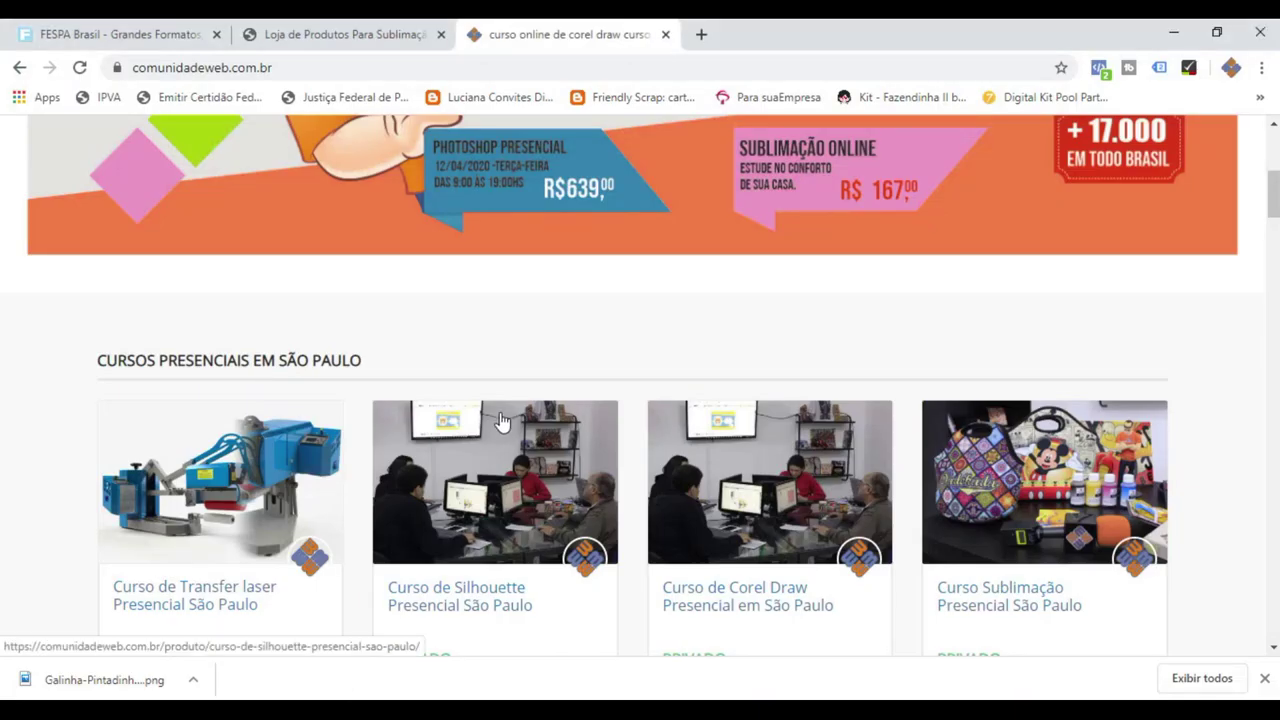
scroll(502, 418, "down", 2)
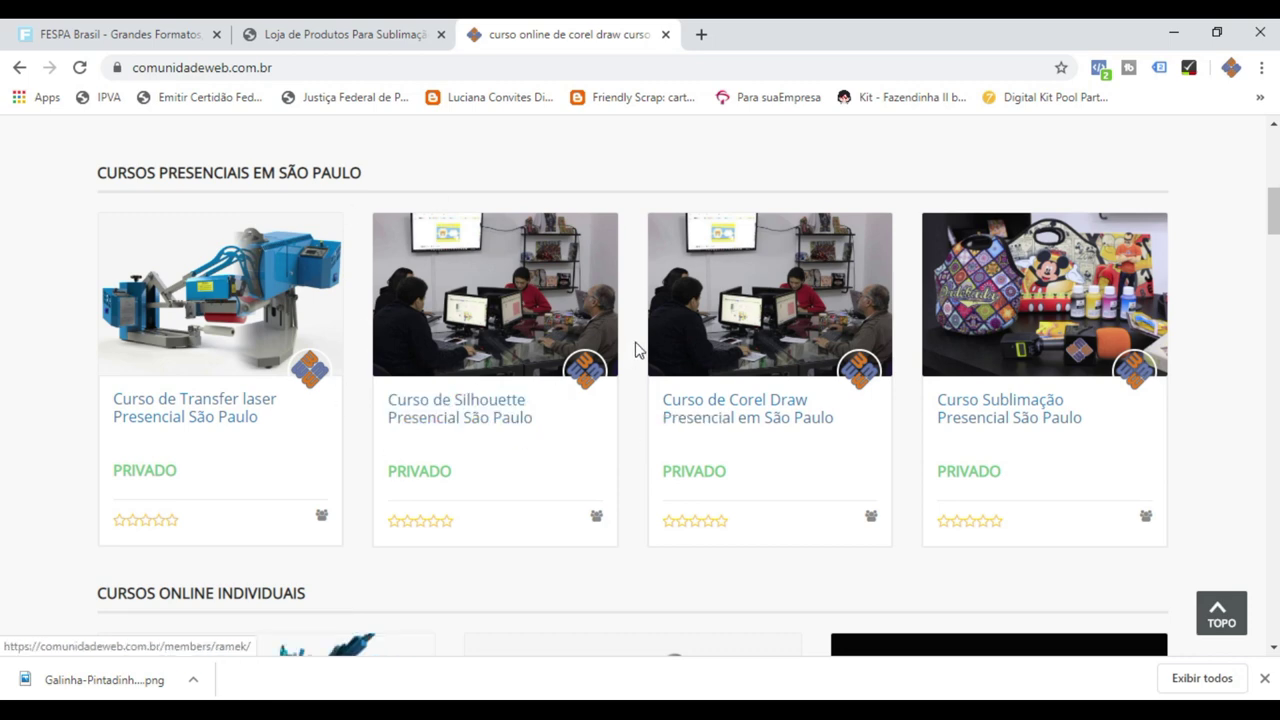
scroll(659, 347, "down", 5)
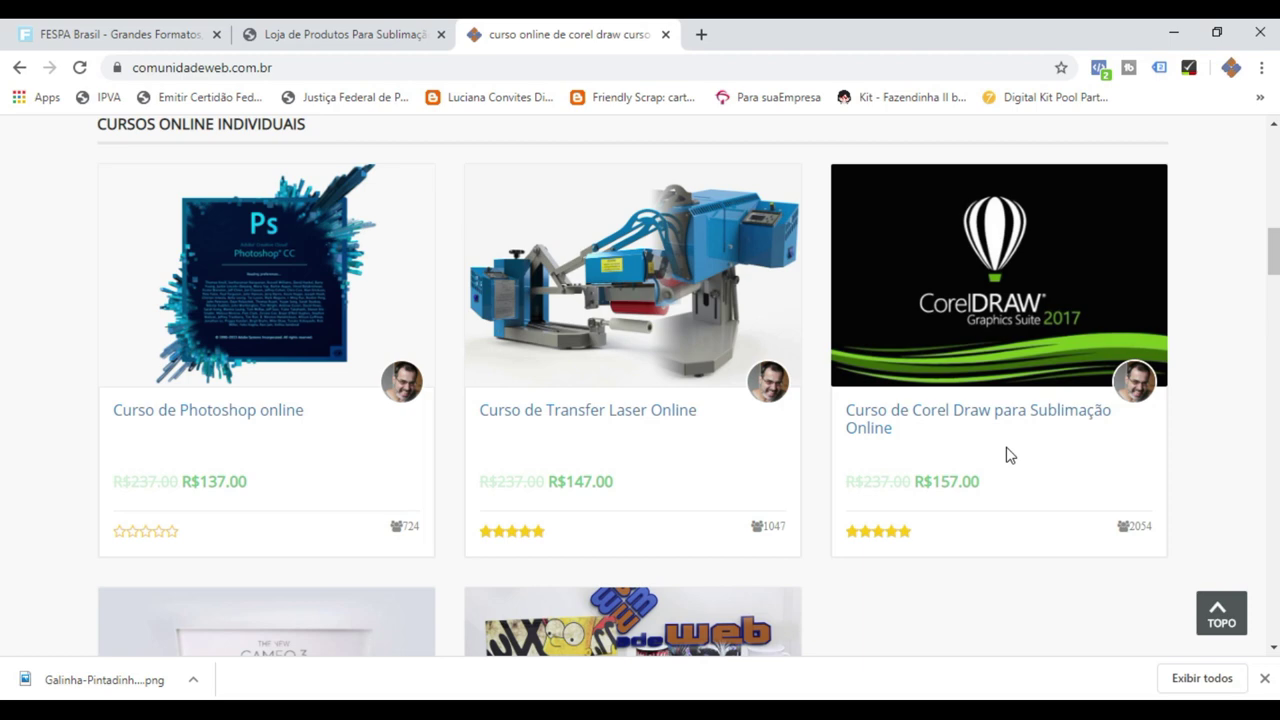
scroll(943, 517, "down", 3)
scroll(943, 517, "up", 8)
scroll(937, 517, "up", 1)
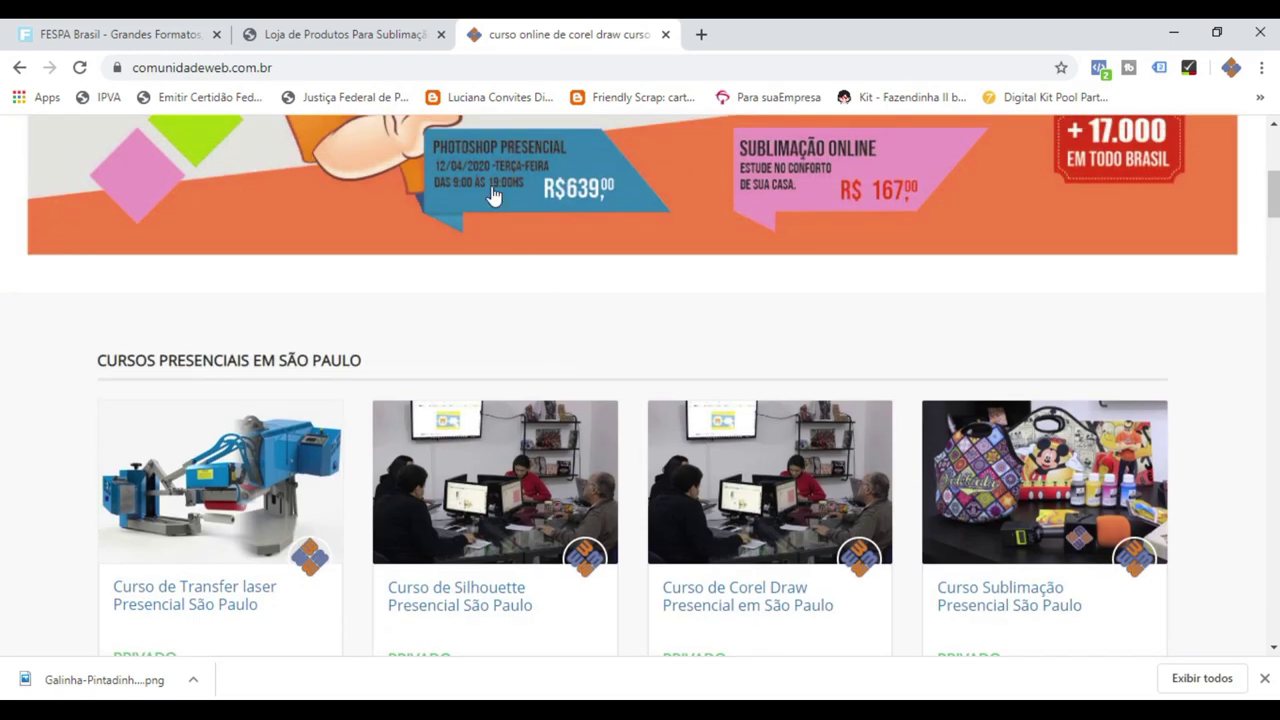
Browse the featured products in the Comunidade Web sublimation store and bring up the FESPA Brasil site
left_click(349, 40)
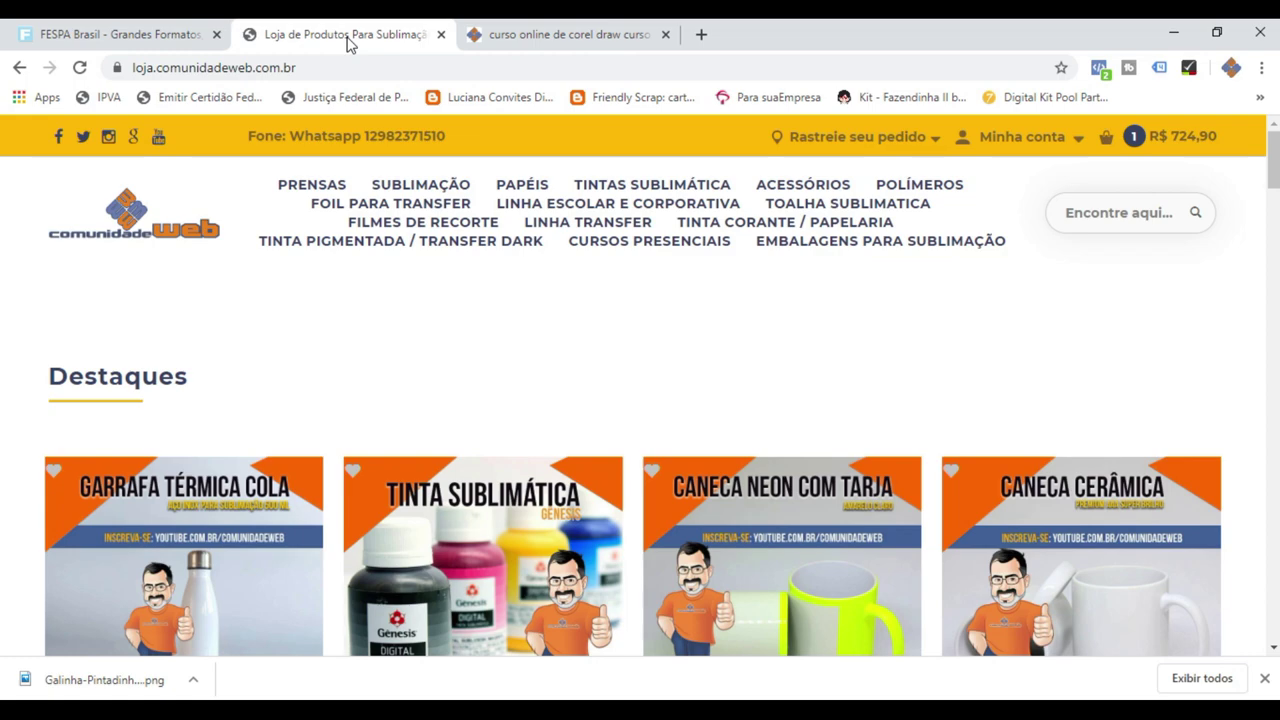
scroll(623, 360, "down", 5)
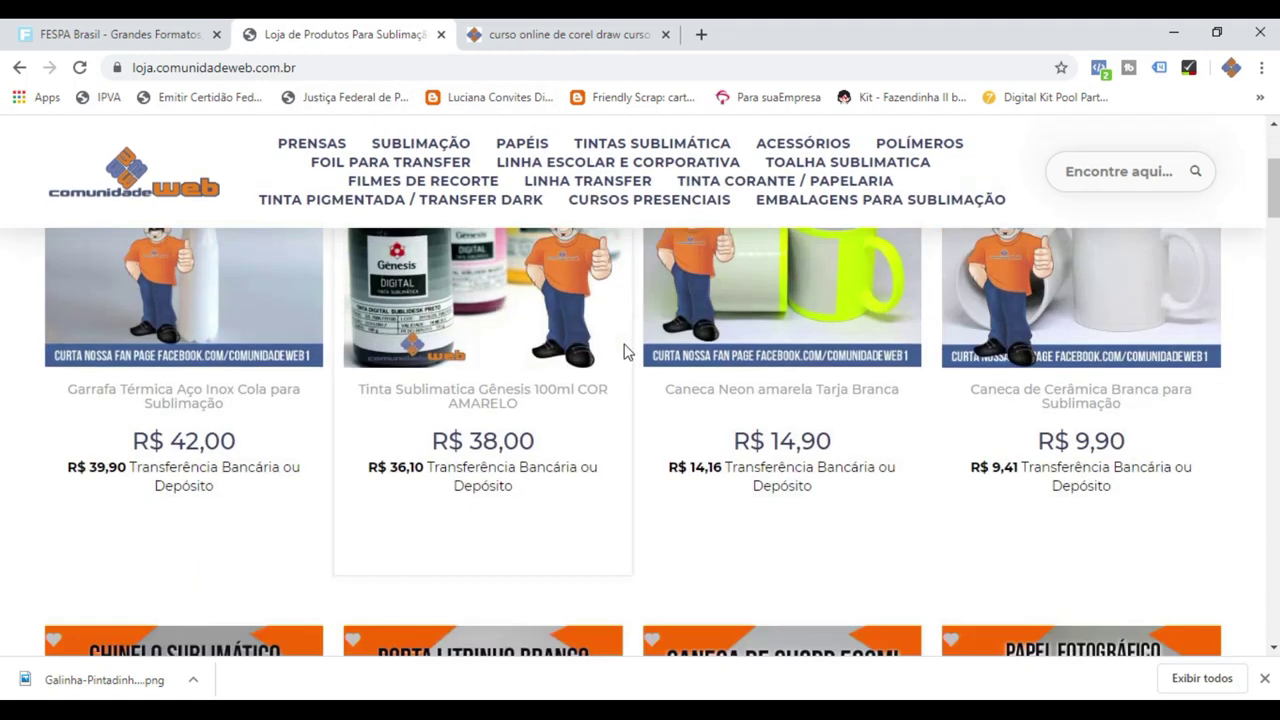
scroll(623, 350, "down", 5)
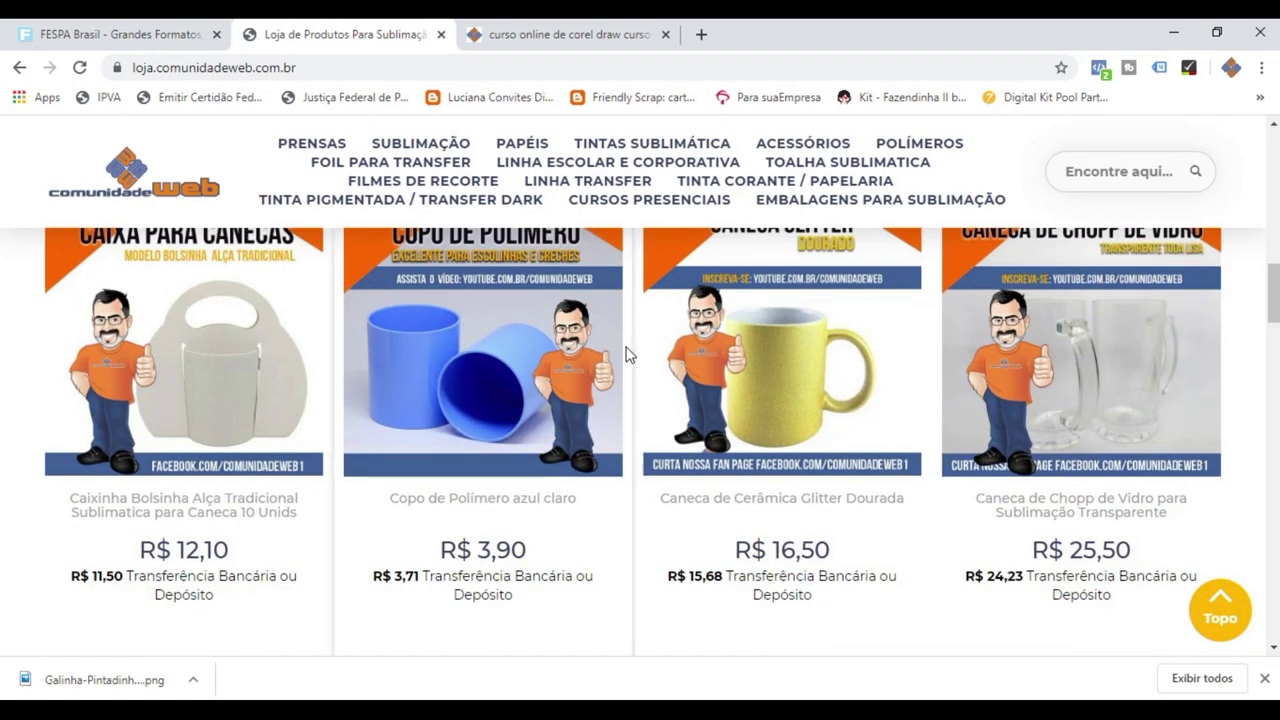
scroll(629, 357, "up", 10)
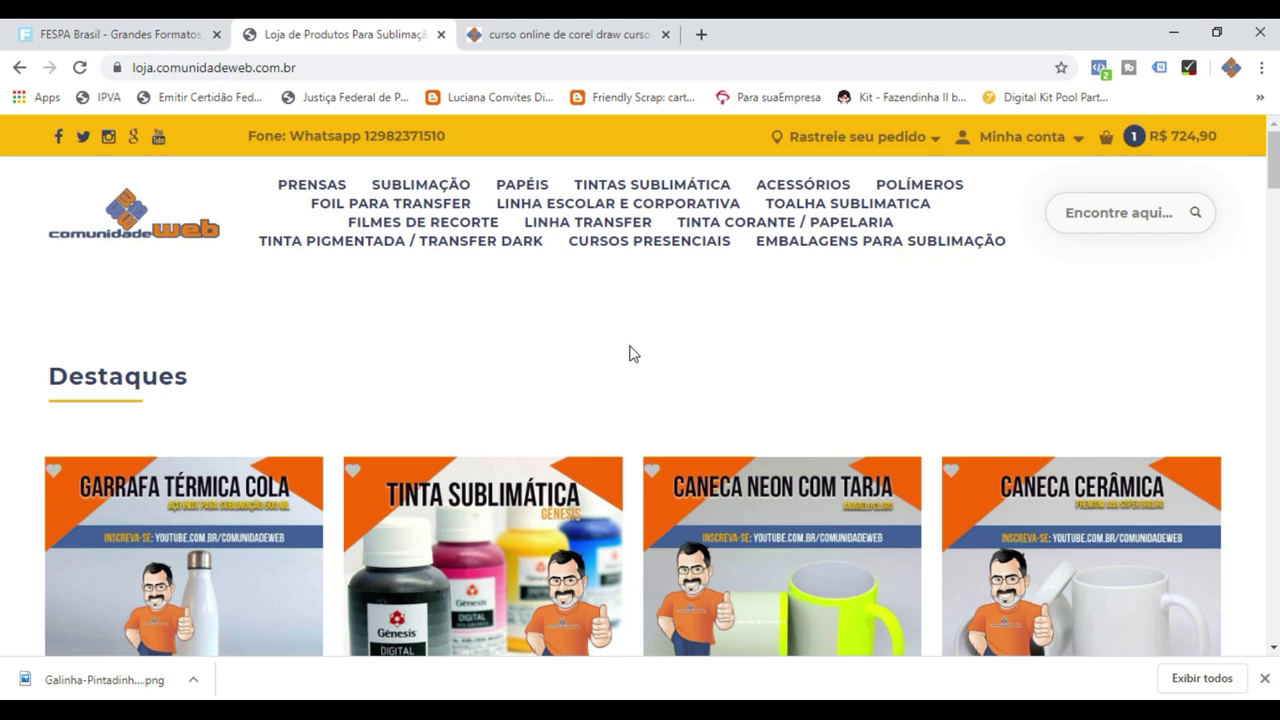
left_click(64, 31)
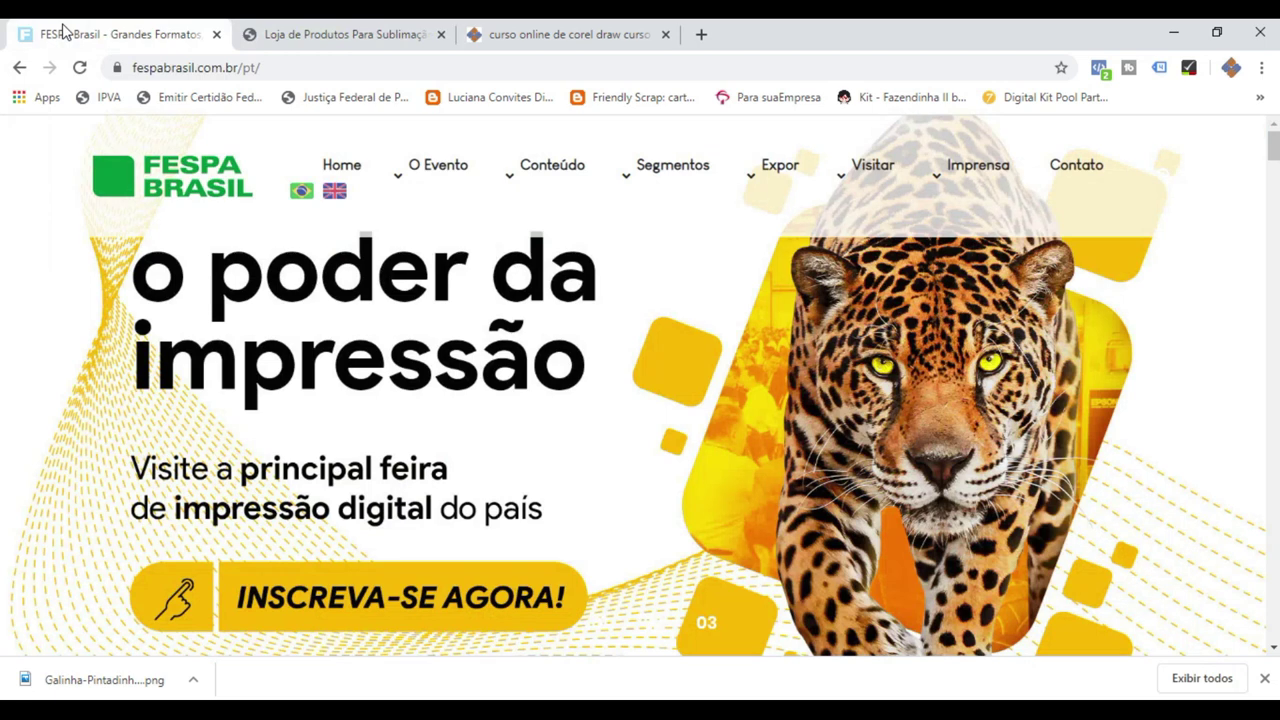